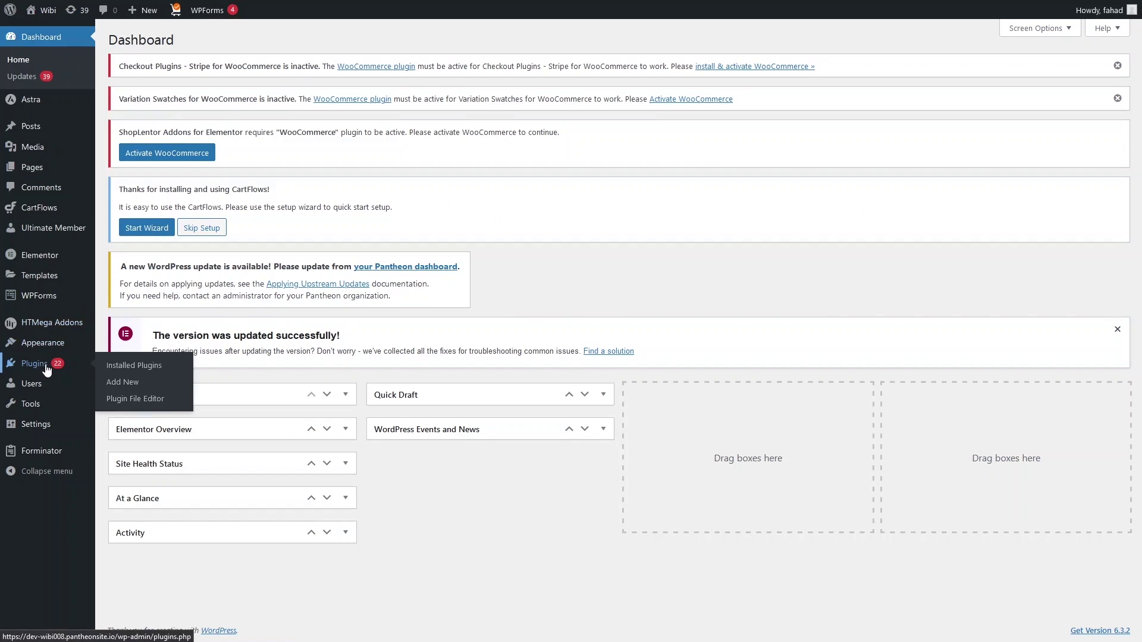
- Search plugins for '404 error', then install and activate Smart Custom 404 error page
{"action": "left_click", "coordinate": [130, 384]}
{"action": "left_click", "coordinate": [1010, 250]}
{"action": "type", "text": "404 "}
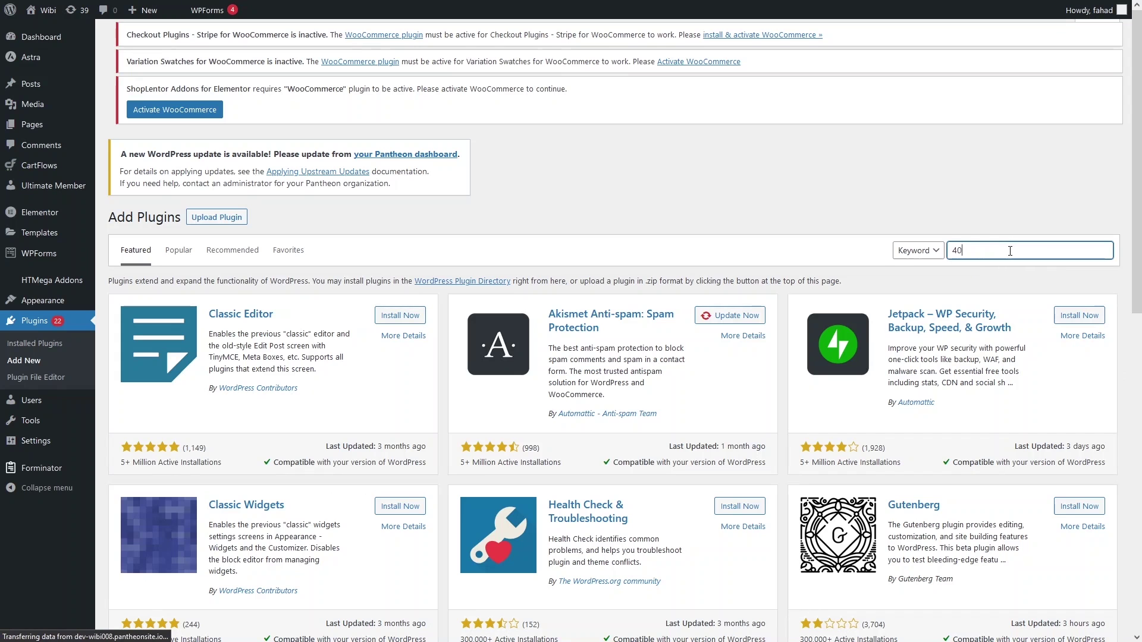
{"action": "type", "text": "error"}
{"action": "scroll", "coordinate": [826, 265], "scroll_direction": "down", "scroll_amount": 1}
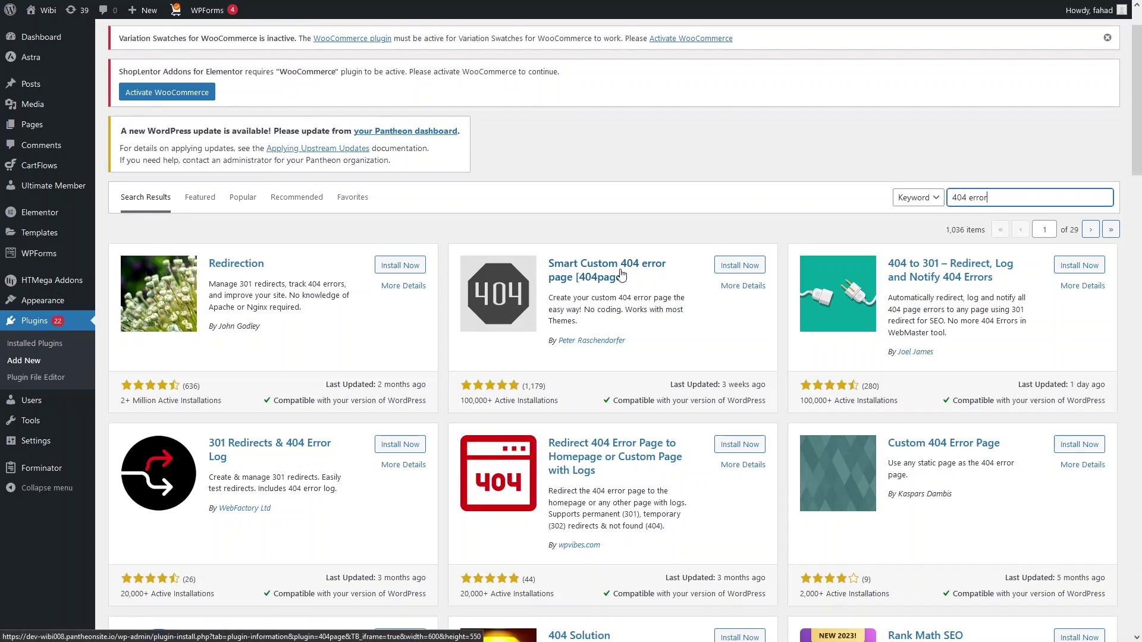
{"action": "left_click", "coordinate": [741, 266]}
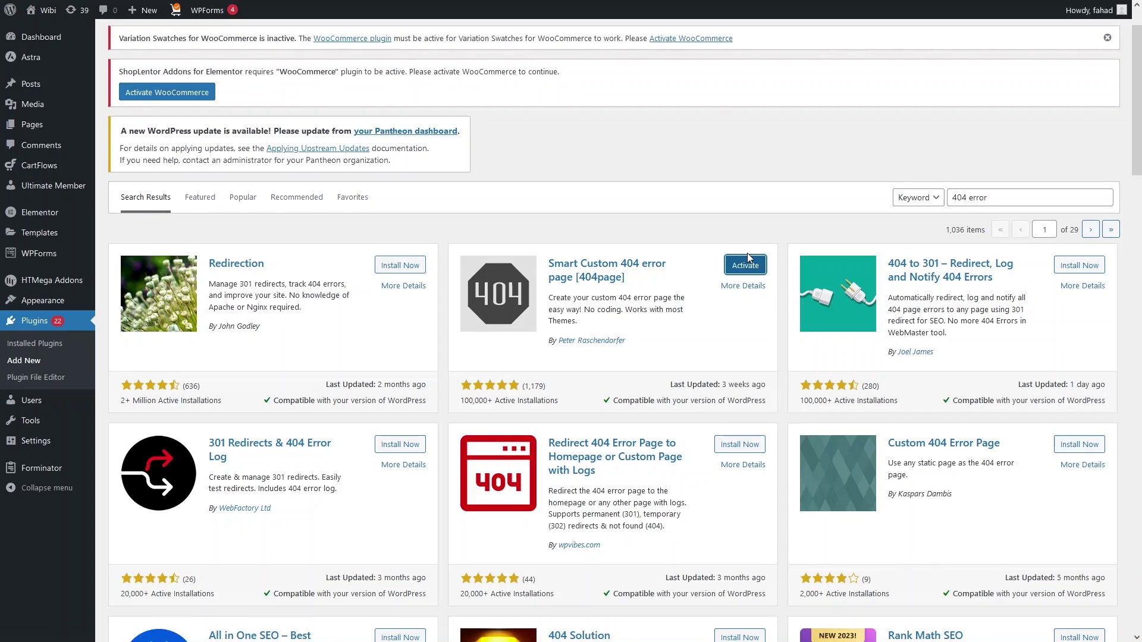
{"action": "left_click", "coordinate": [746, 266]}
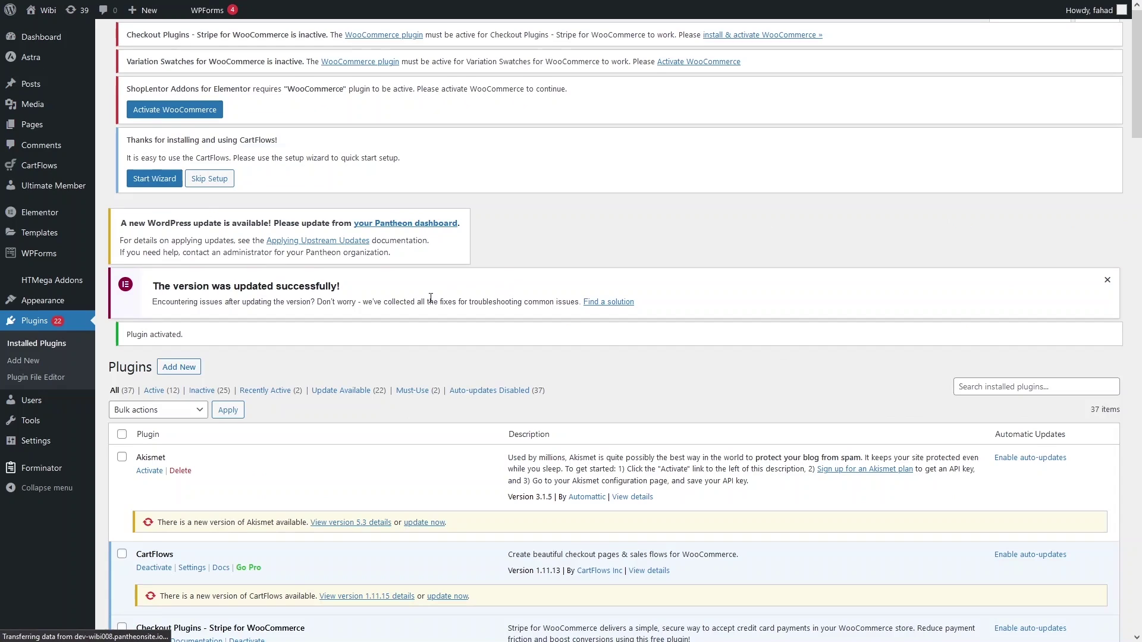
- Open the live site in a new tab through the Wibi site menu
{"action": "mouse_move", "coordinate": [59, 36]}
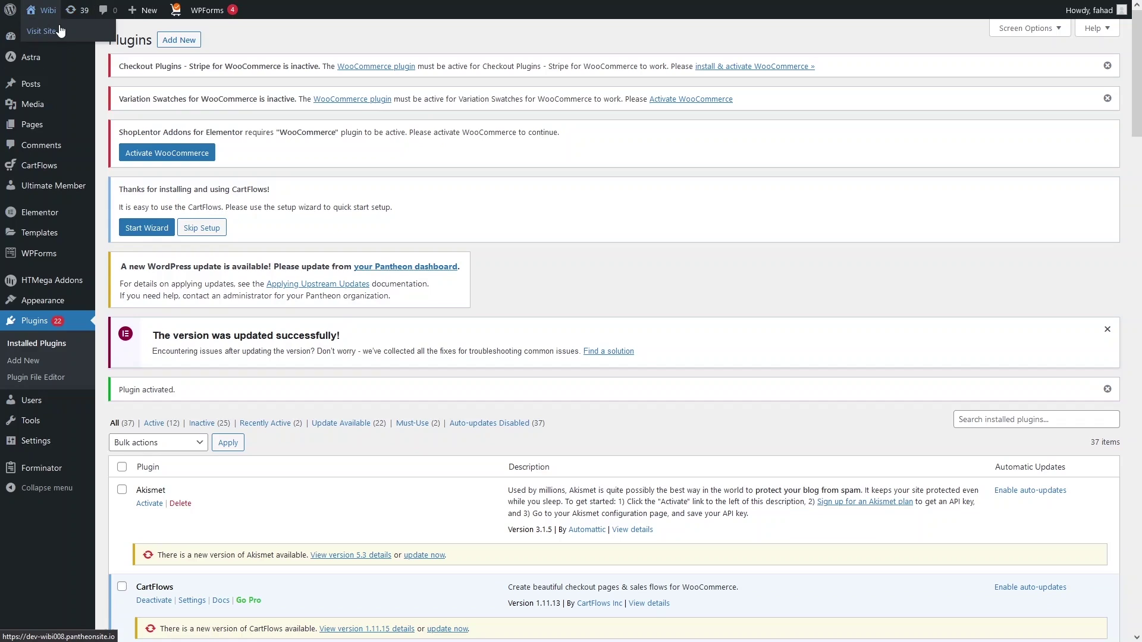
{"action": "left_click", "coordinate": [62, 33]}
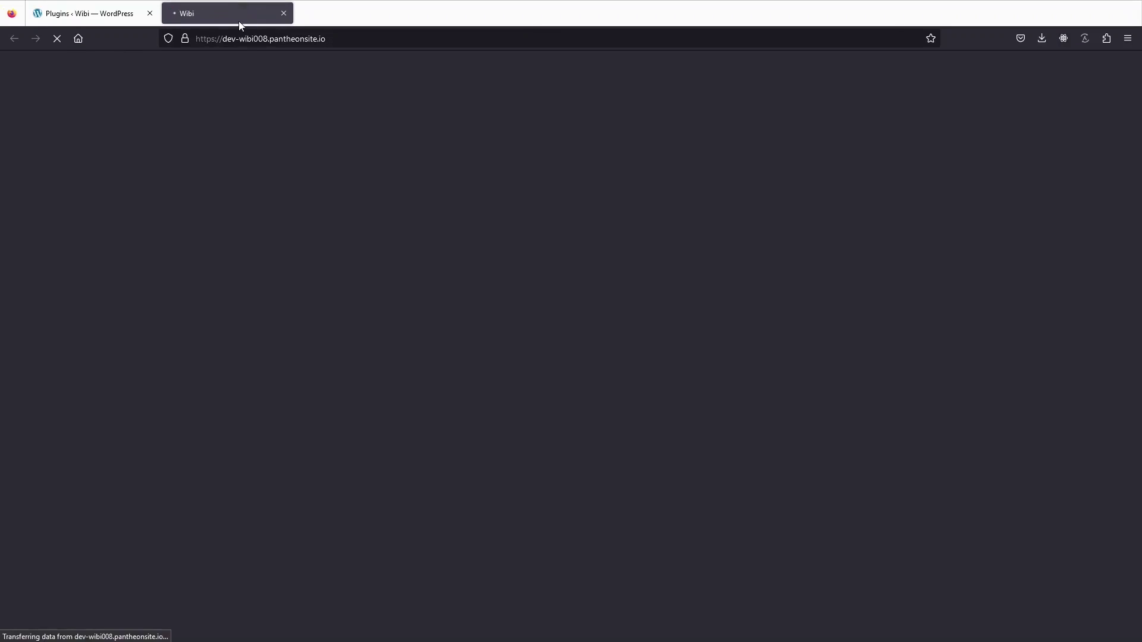
{"action": "scroll", "coordinate": [130, 332], "scroll_direction": "down", "scroll_amount": 10}
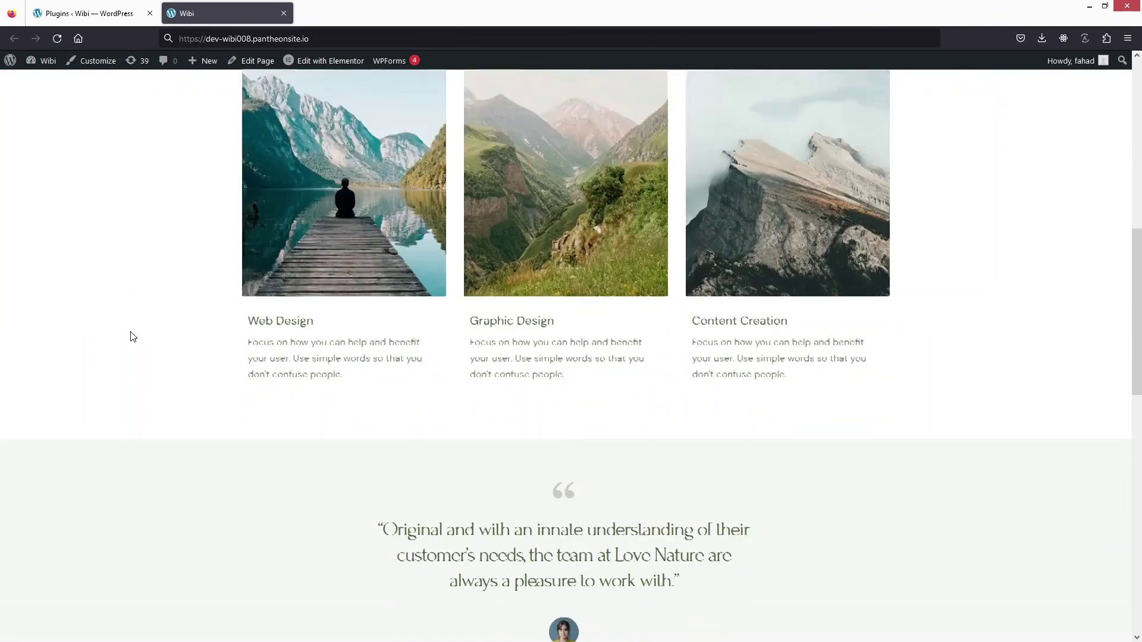
{"action": "scroll", "coordinate": [132, 335], "scroll_direction": "up", "scroll_amount": 5}
{"action": "scroll", "coordinate": [132, 337], "scroll_direction": "up", "scroll_amount": 8}
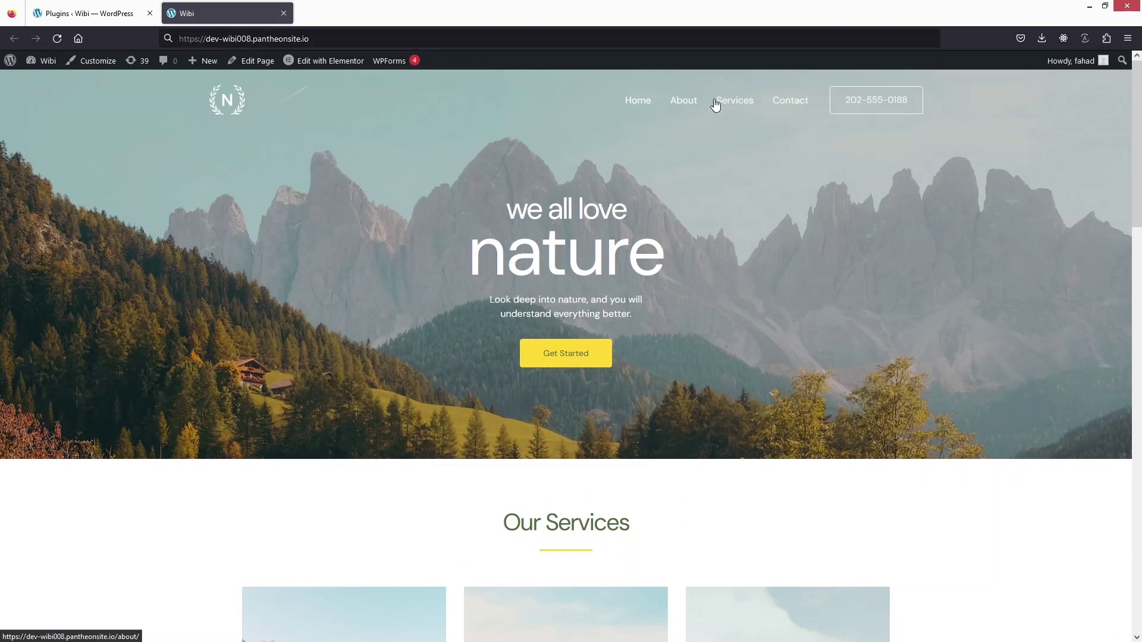
- Load the nonexistent /nothing address to view the theme's default not-found page
{"action": "left_click", "coordinate": [322, 36]}
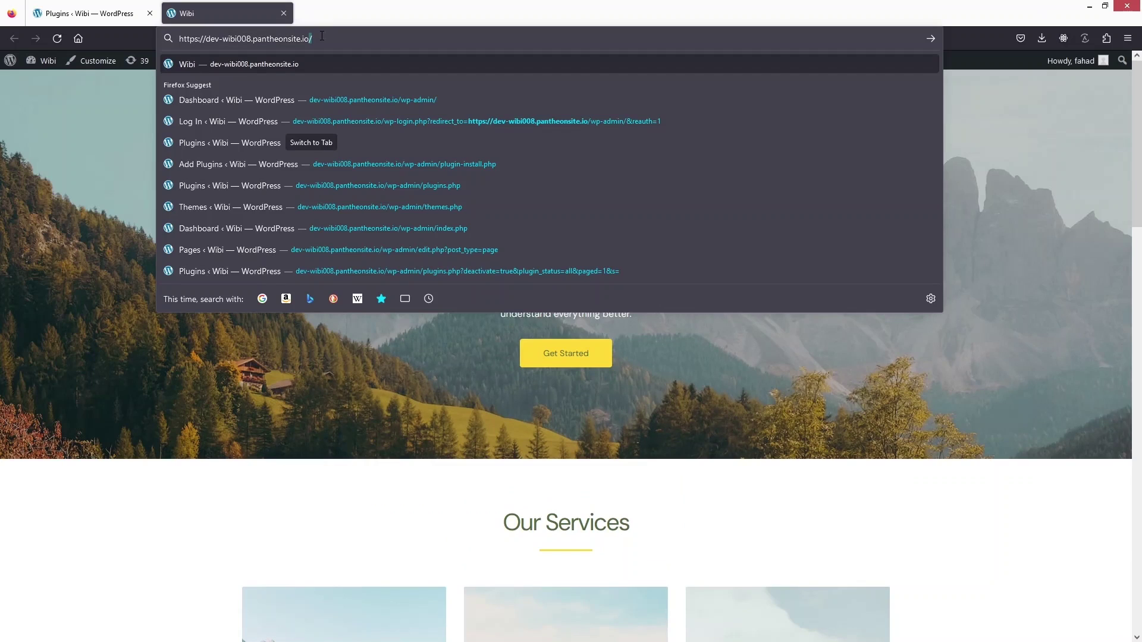
{"action": "type", "text": "nothing"}
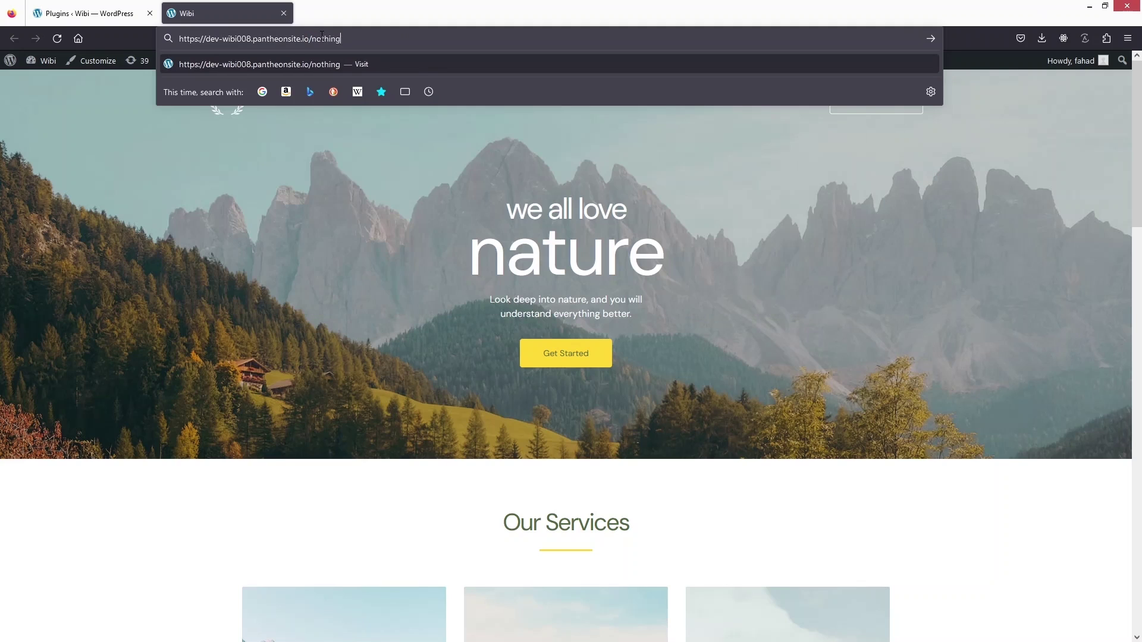
{"action": "key", "text": "Return"}
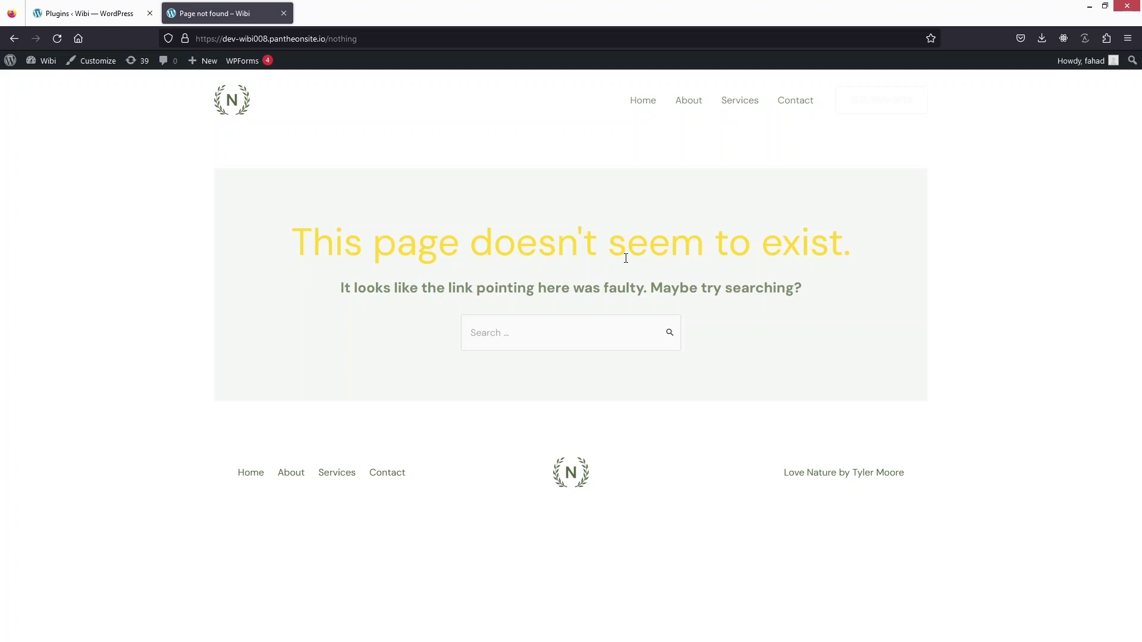
{"action": "left_click", "coordinate": [83, 18]}
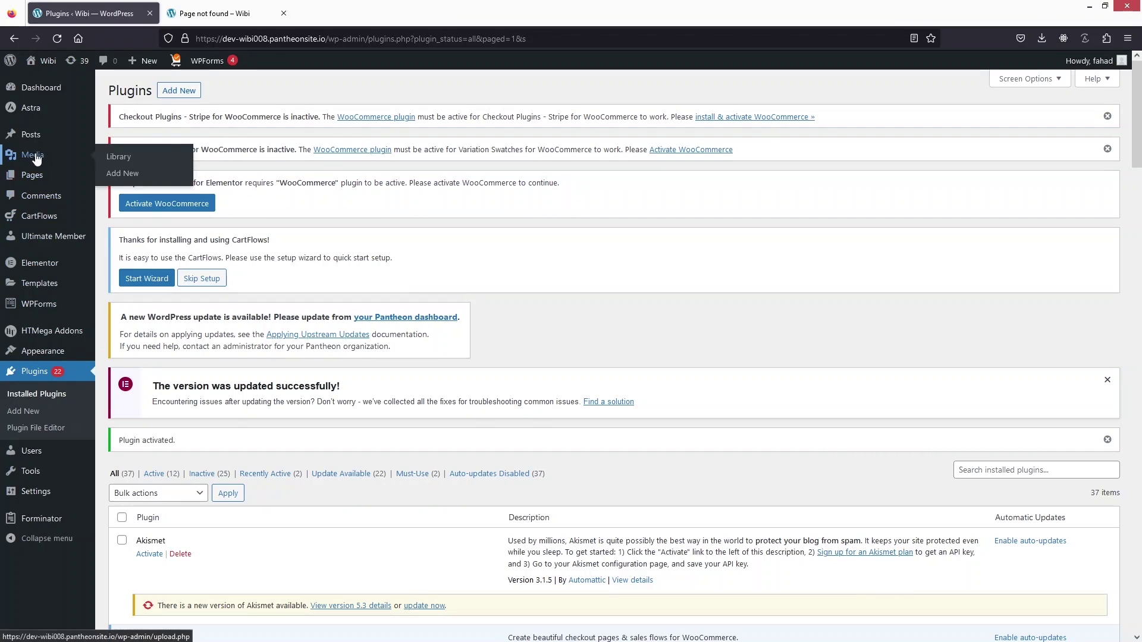
- Start a new page titled '404 Error Page'
{"action": "left_click", "coordinate": [104, 181]}
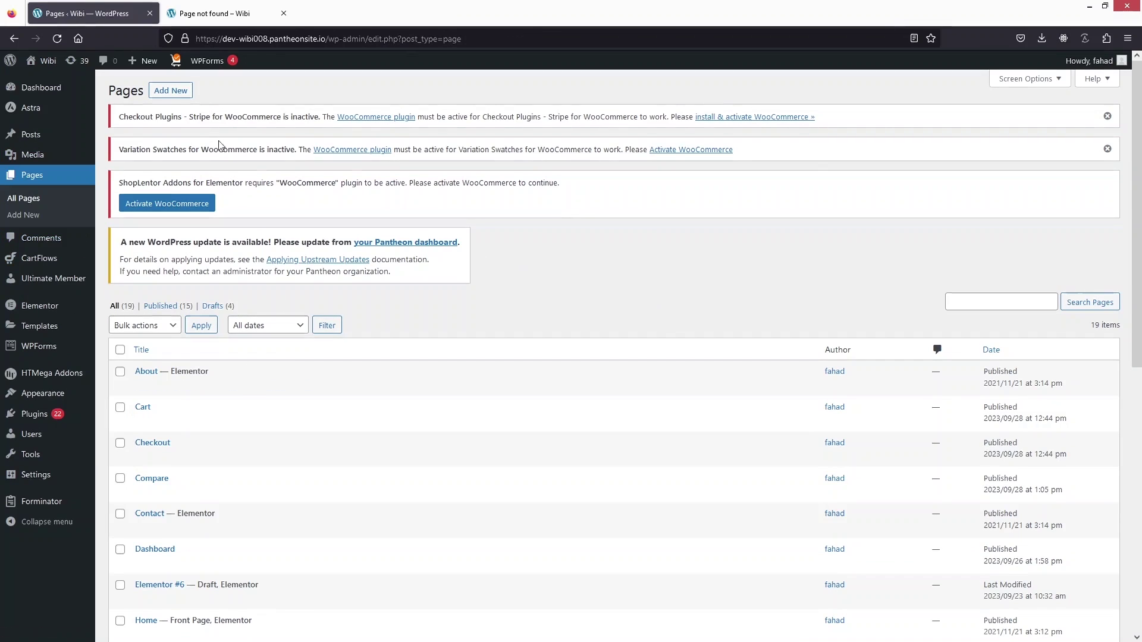
{"action": "left_click", "coordinate": [168, 91]}
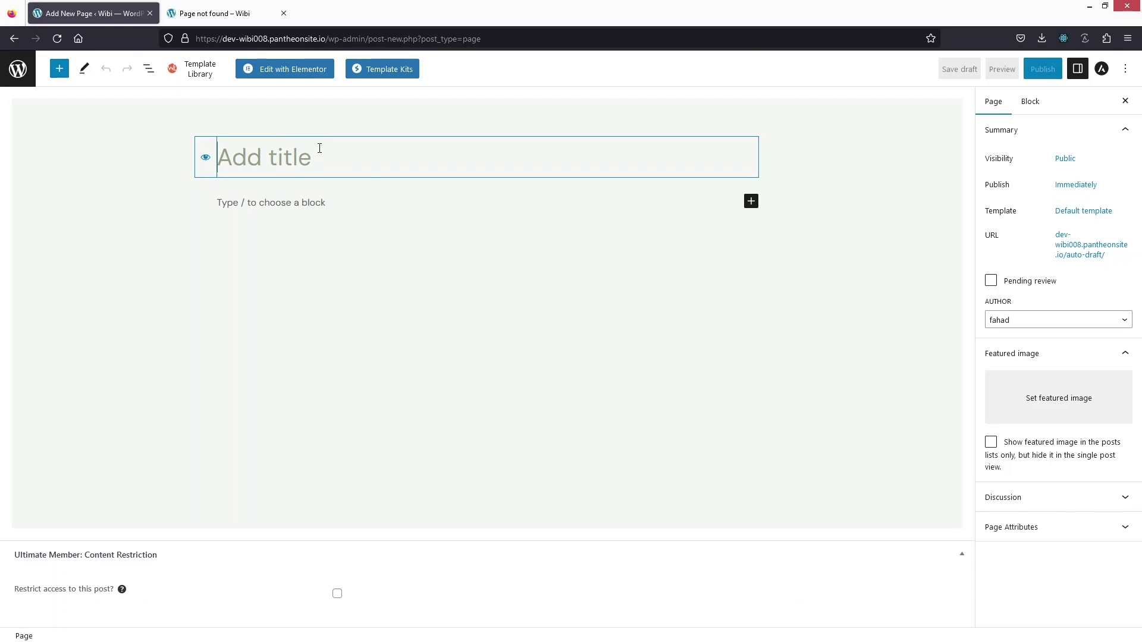
{"action": "type", "text": "404"}
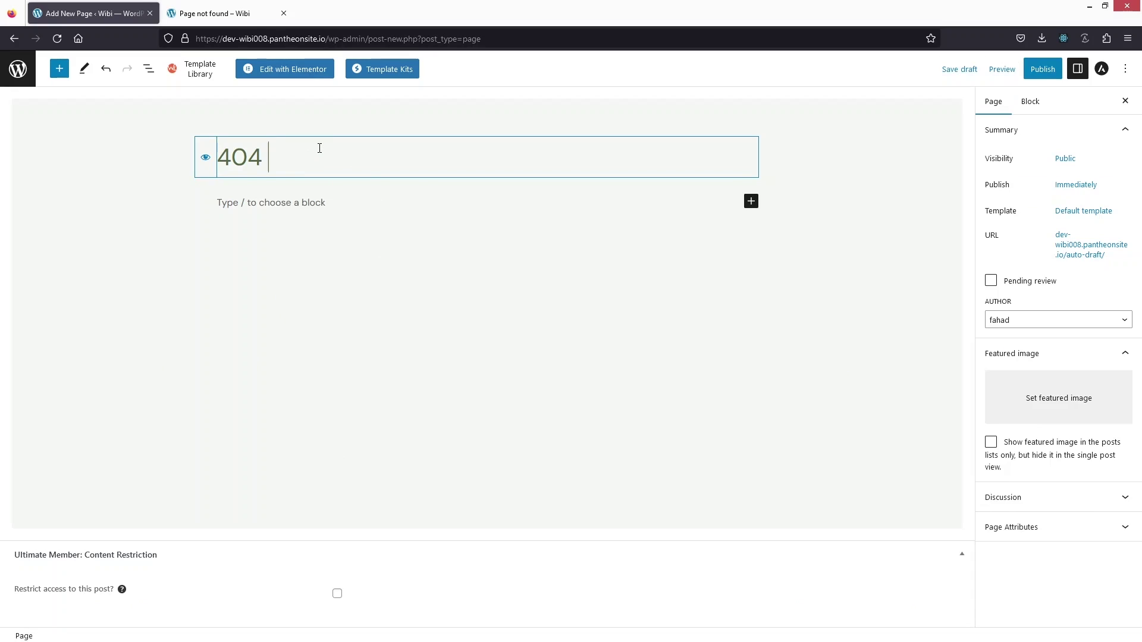
{"action": "type", "text": " Error Page"}
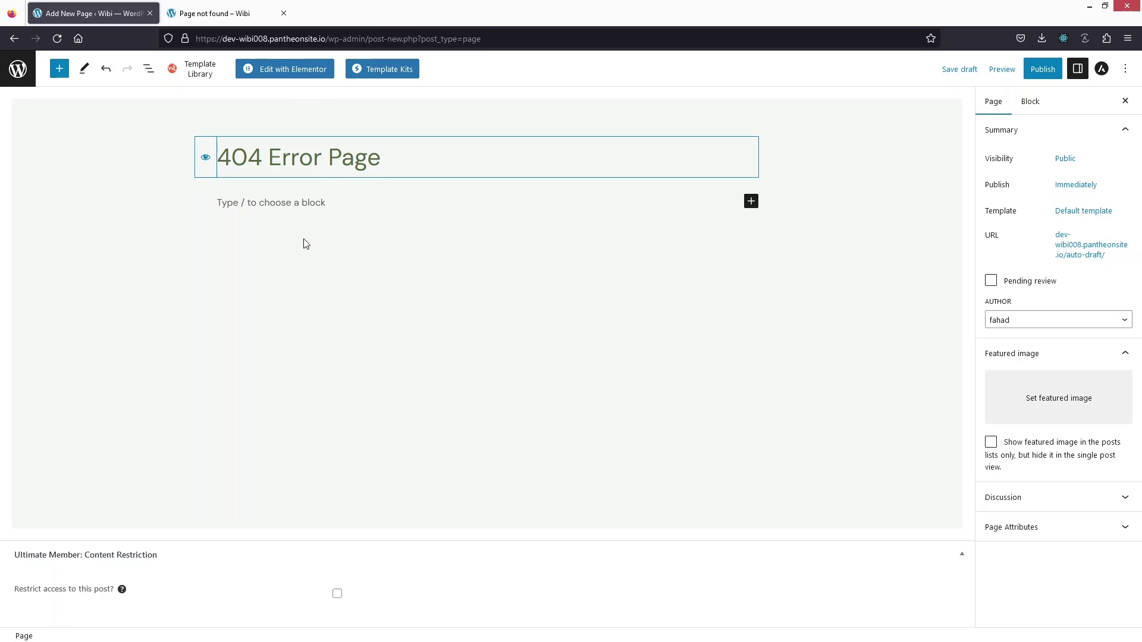
- Edit the page with Elementor, add an Image widget, and browse the Media Library
{"action": "left_click", "coordinate": [291, 70]}
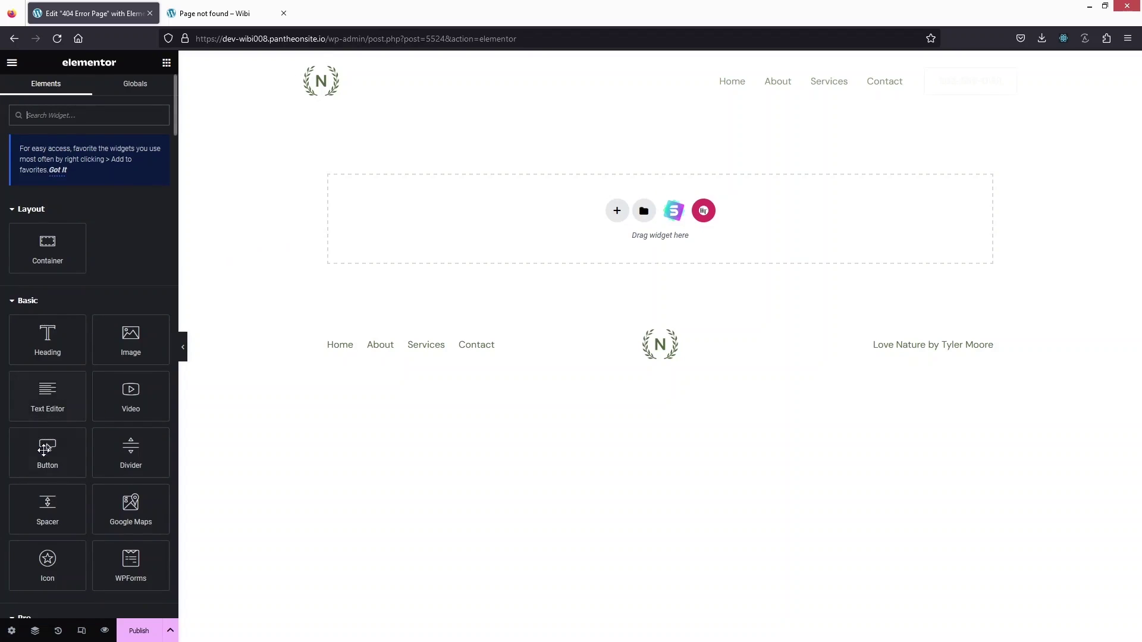
{"action": "left_click_drag", "start_coordinate": [109, 354], "coordinate": [619, 218]}
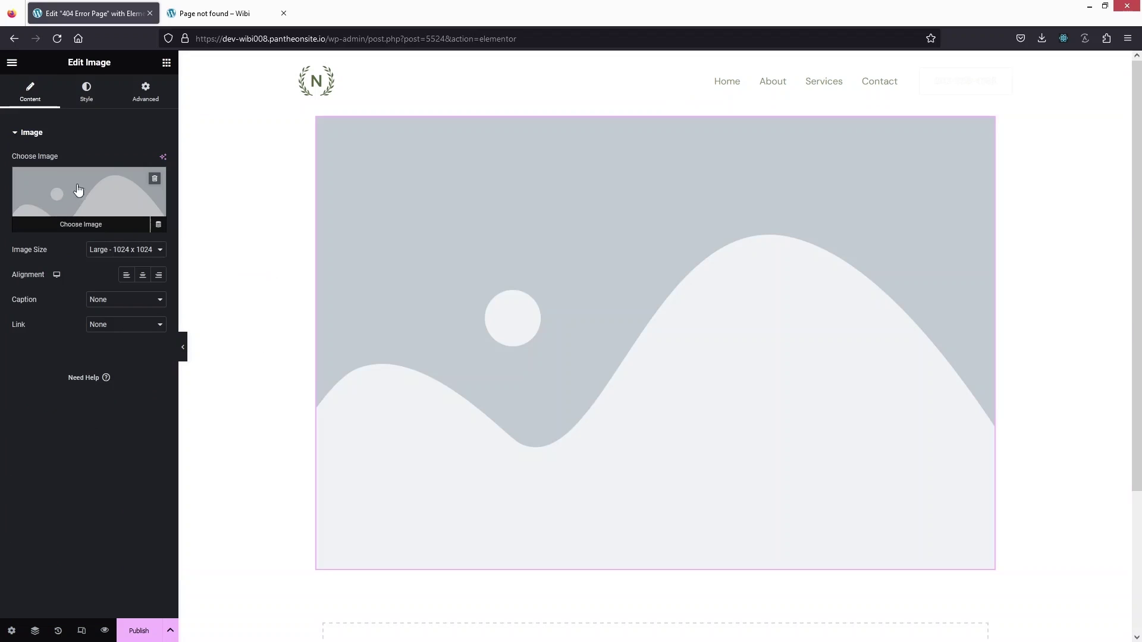
{"action": "left_click", "coordinate": [84, 188]}
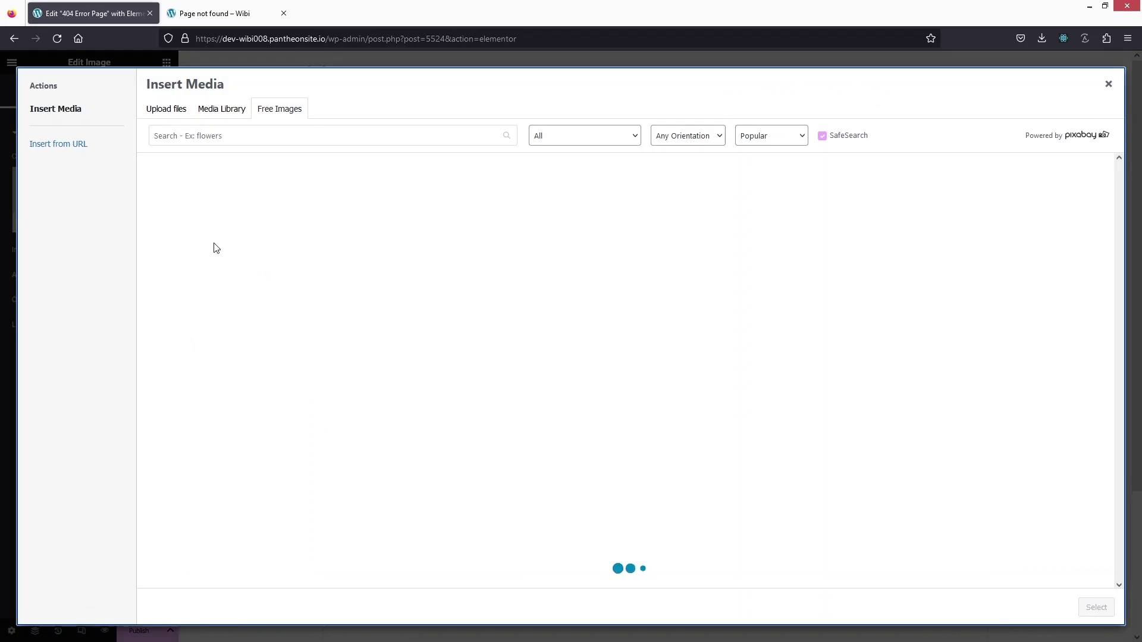
{"action": "left_click", "coordinate": [227, 111]}
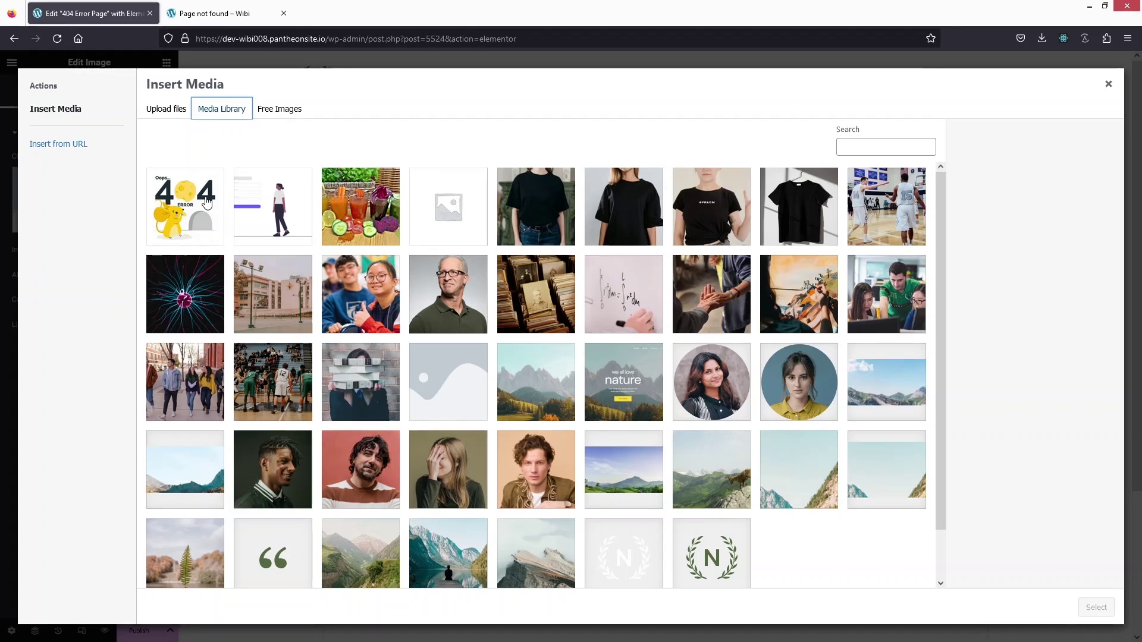
- Open a new browser tab with 'freepik' entered, then return to the Elementor tab
{"action": "left_click", "coordinate": [303, 20]}
{"action": "type", "text": "fr"}
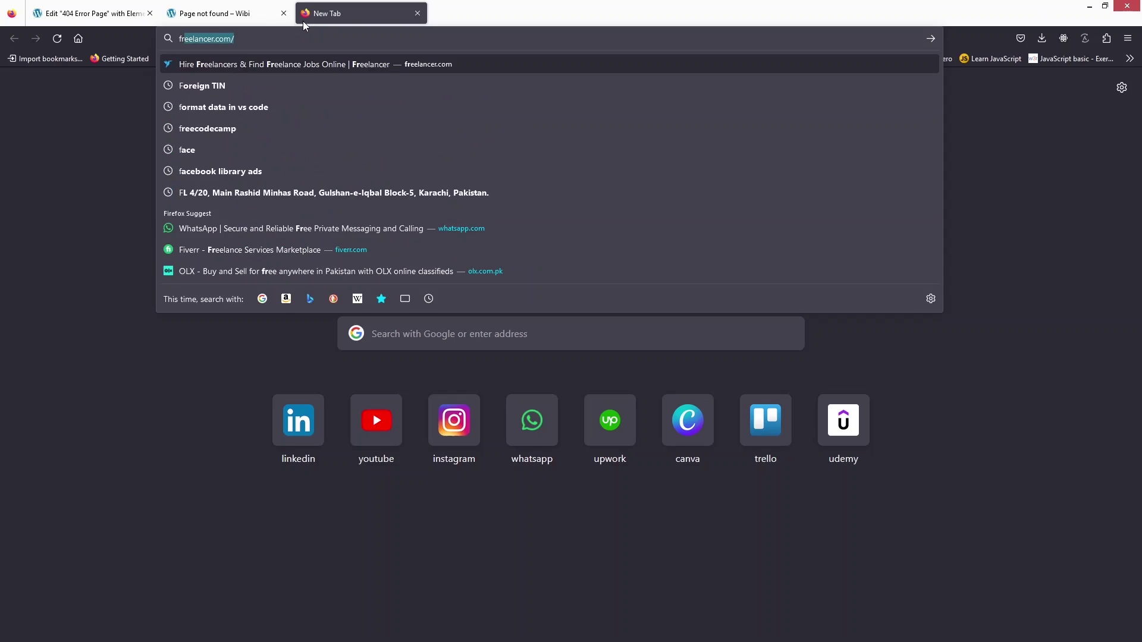
{"action": "type", "text": "eepik"}
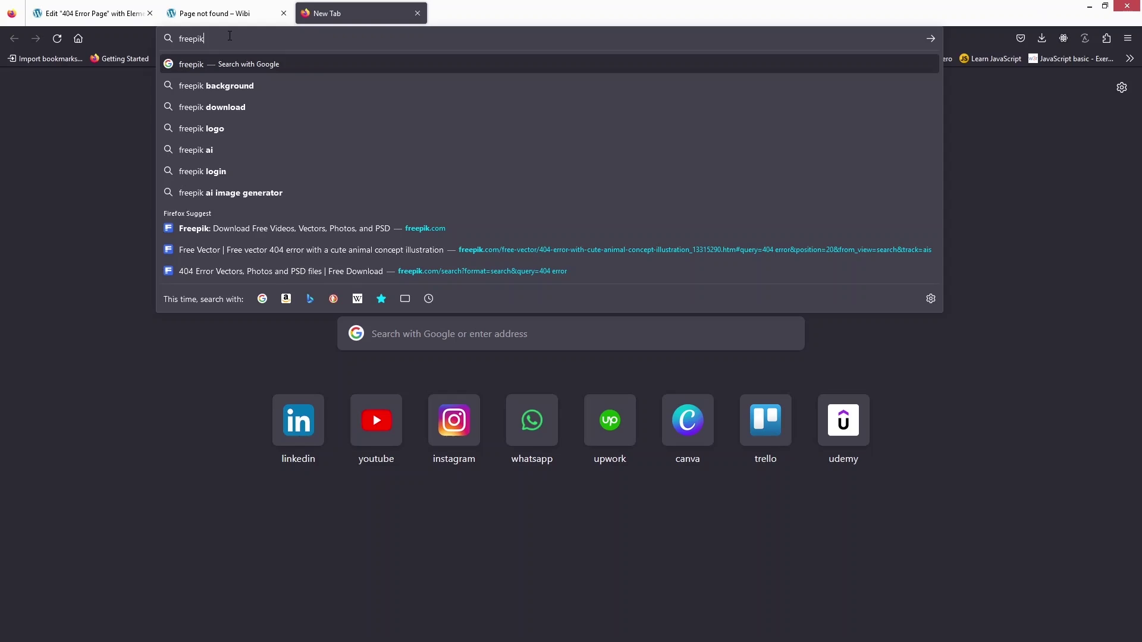
{"action": "left_click", "coordinate": [71, 13]}
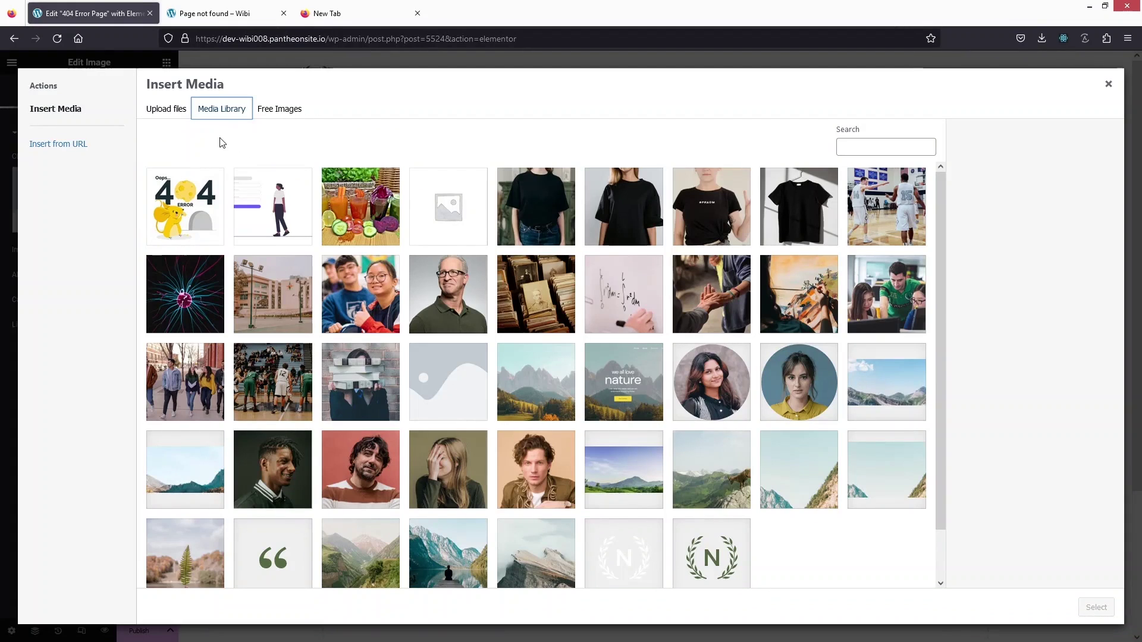
- Insert the Oops 404 mouse illustration into the image widget
{"action": "left_click", "coordinate": [197, 213]}
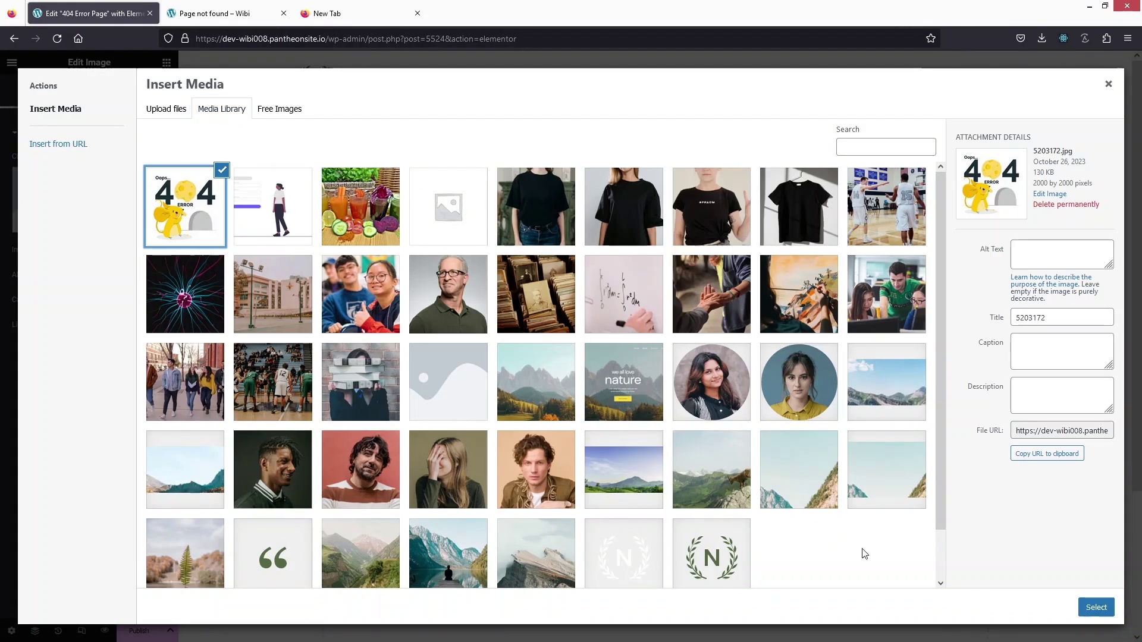
{"action": "left_click", "coordinate": [1096, 607]}
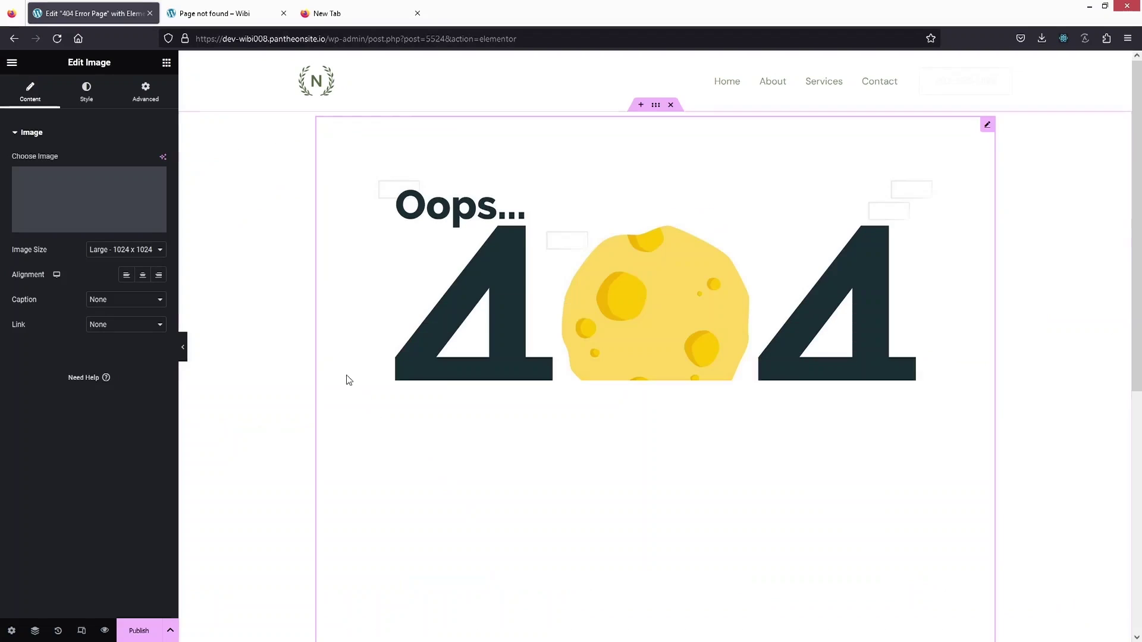
{"action": "scroll", "coordinate": [258, 296], "scroll_direction": "down", "scroll_amount": 1}
{"action": "scroll", "coordinate": [258, 295], "scroll_direction": "down", "scroll_amount": 3}
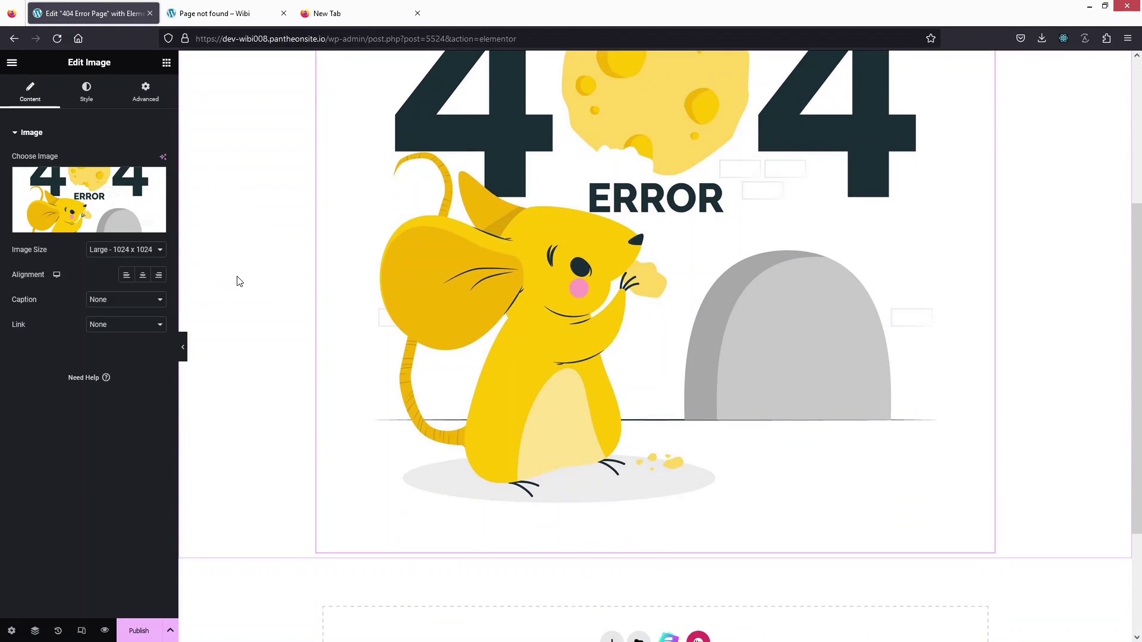
{"action": "scroll", "coordinate": [237, 280], "scroll_direction": "up", "scroll_amount": 2}
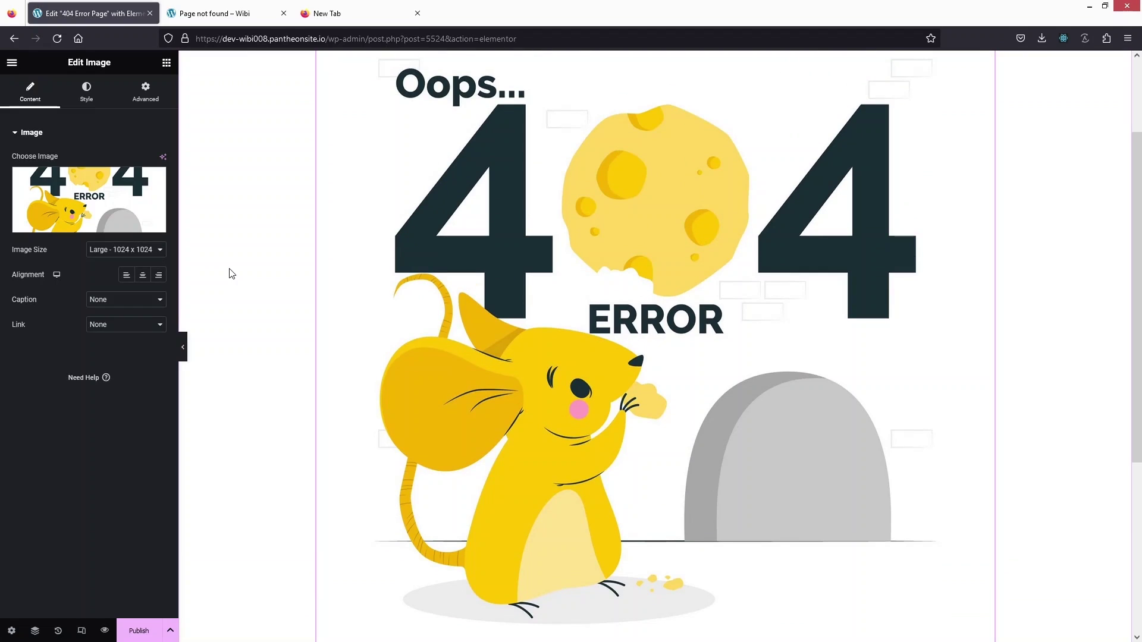
- Set the illustration's width to 58%
{"action": "left_click", "coordinate": [86, 96]}
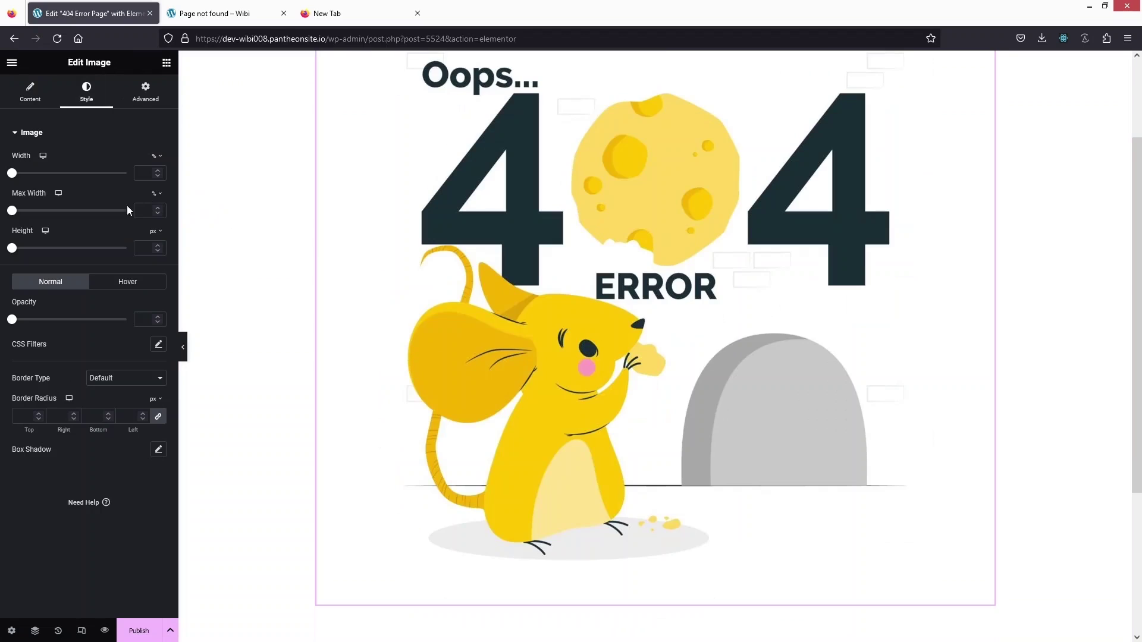
{"action": "left_click_drag", "start_coordinate": [11, 176], "coordinate": [75, 177]}
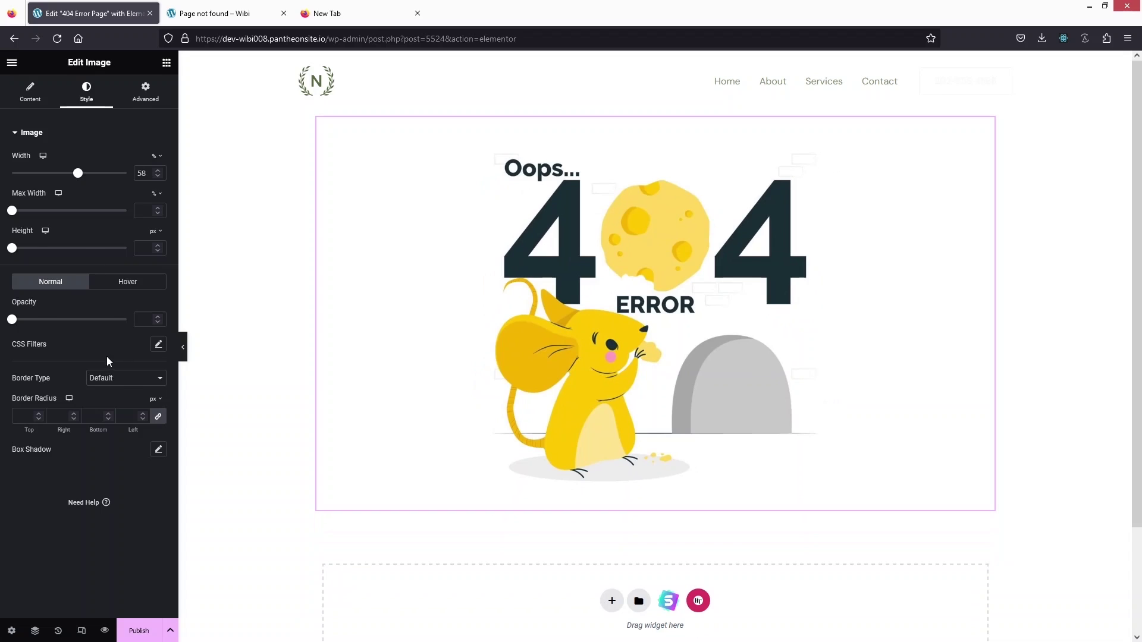
{"action": "key", "text": "Escape"}
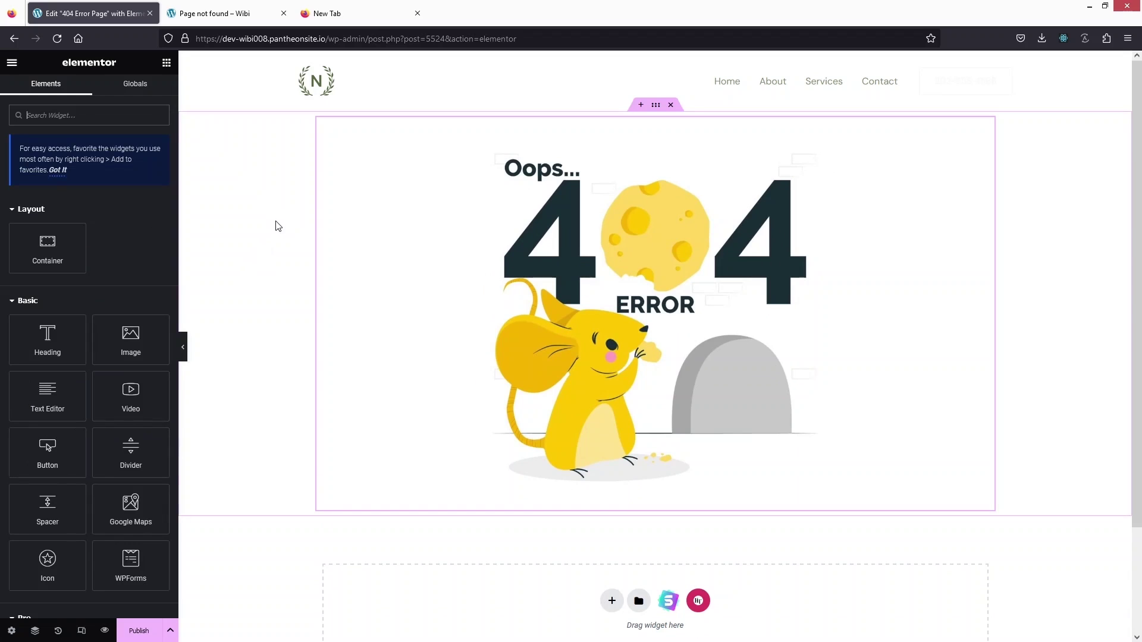
- Add a centred button below the illustration labelled 'Go back to Main Page'
{"action": "left_click_drag", "start_coordinate": [48, 459], "coordinate": [682, 513]}
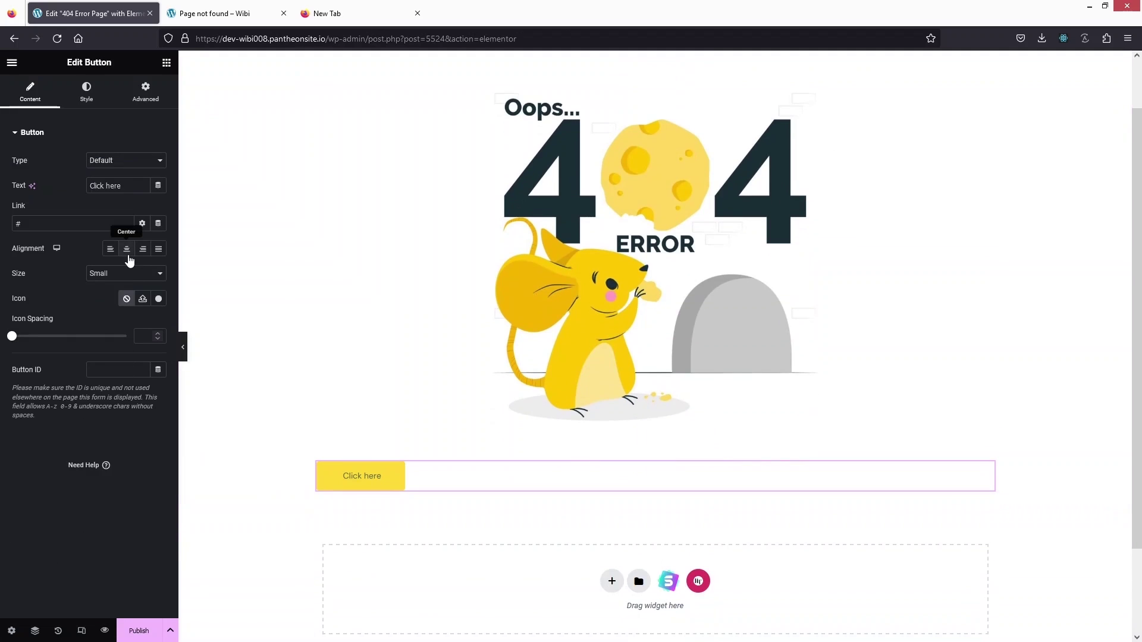
{"action": "left_click", "coordinate": [127, 249]}
{"action": "left_click_drag", "start_coordinate": [122, 186], "coordinate": [78, 194]}
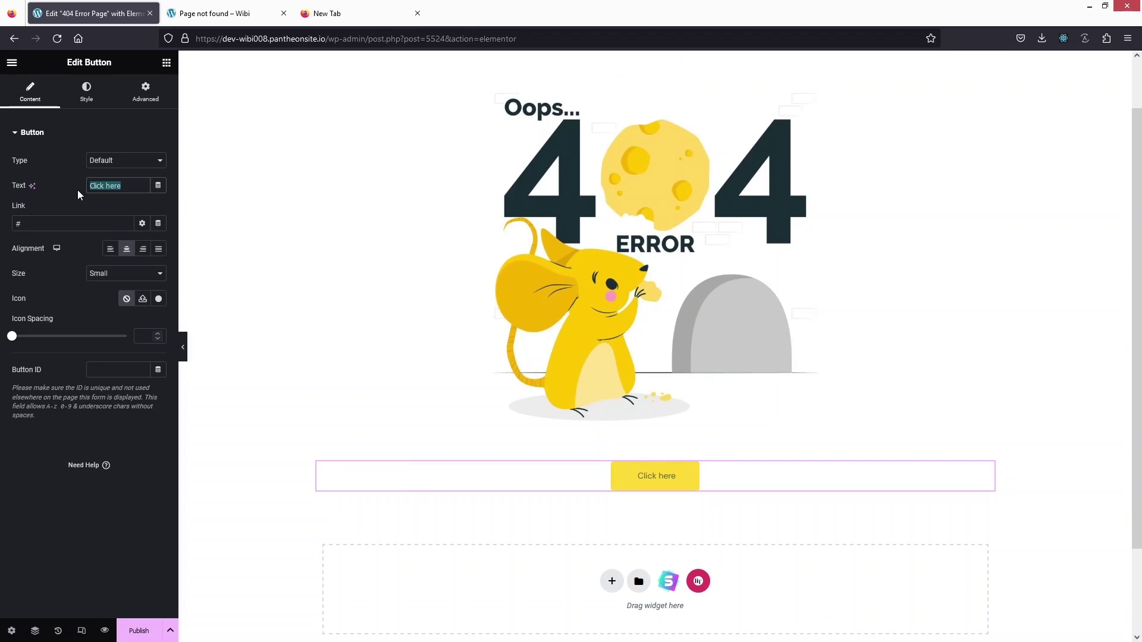
{"action": "type", "text": "Go back "}
{"action": "type", "text": "to"}
{"action": "type", "text": " Main Page"}
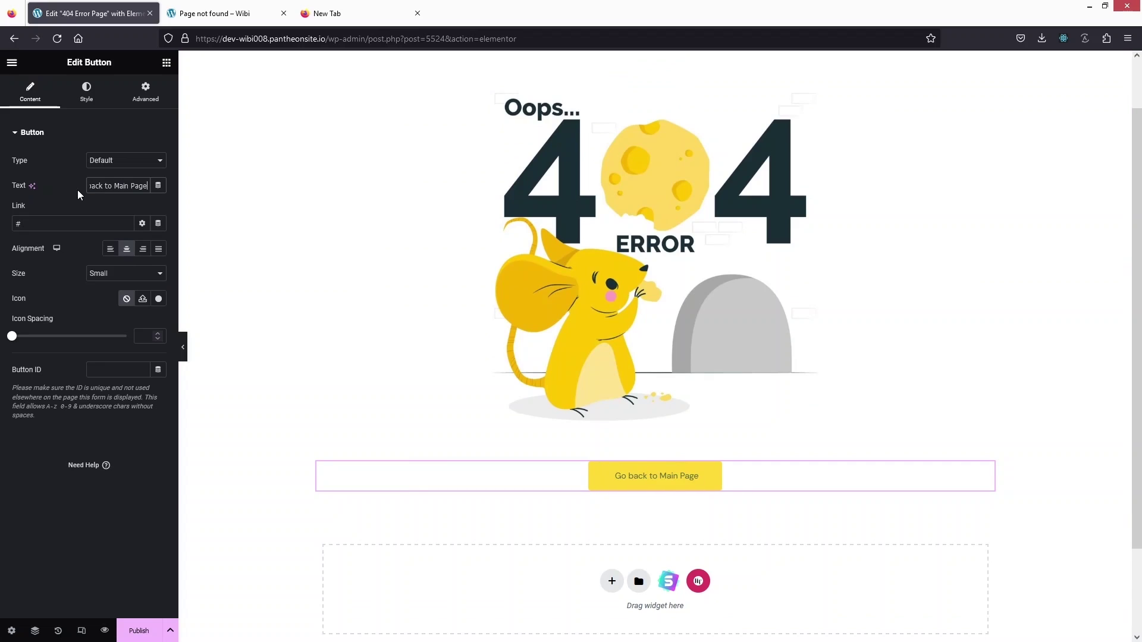
- Set the button text typography to 700 (Bold) weight and Verdana font
{"action": "left_click", "coordinate": [86, 92]}
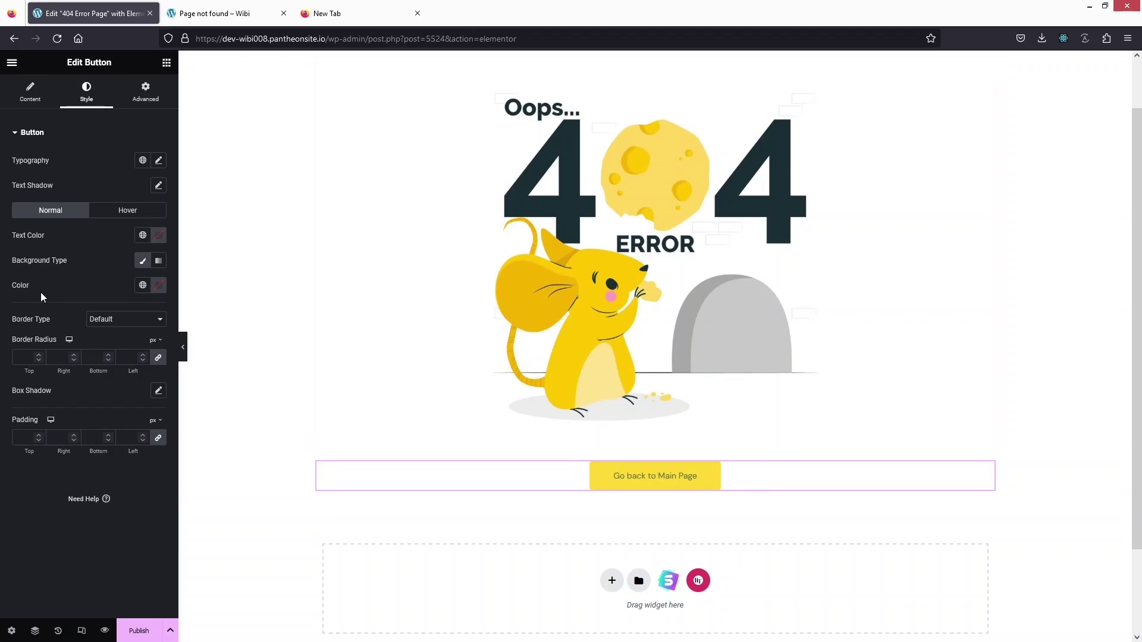
{"action": "left_click", "coordinate": [158, 160]}
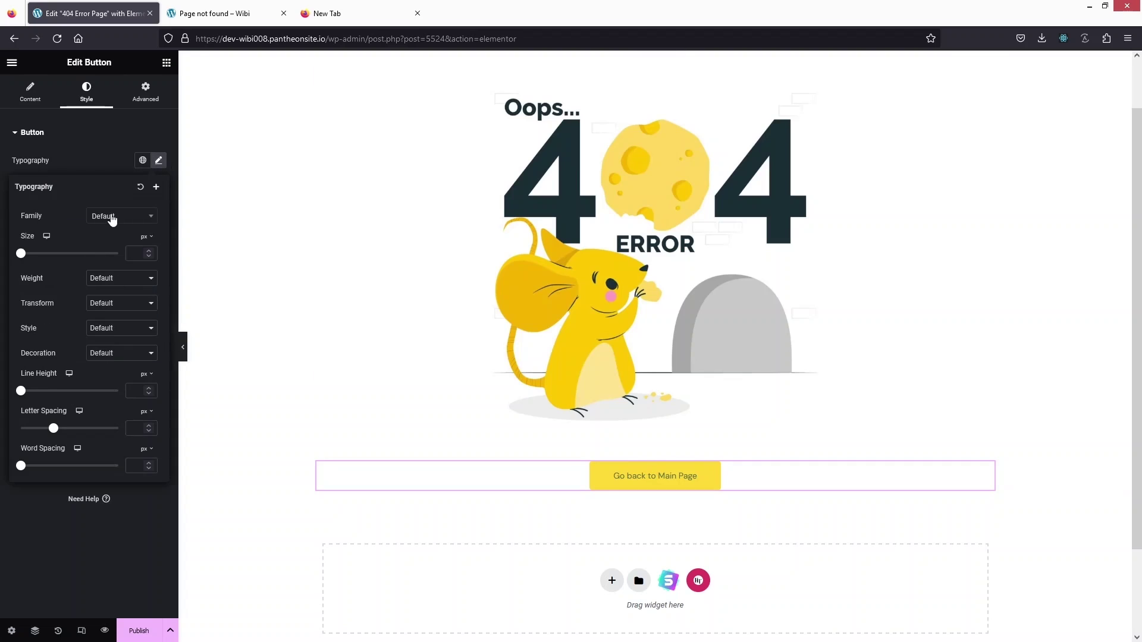
{"action": "left_click", "coordinate": [110, 278]}
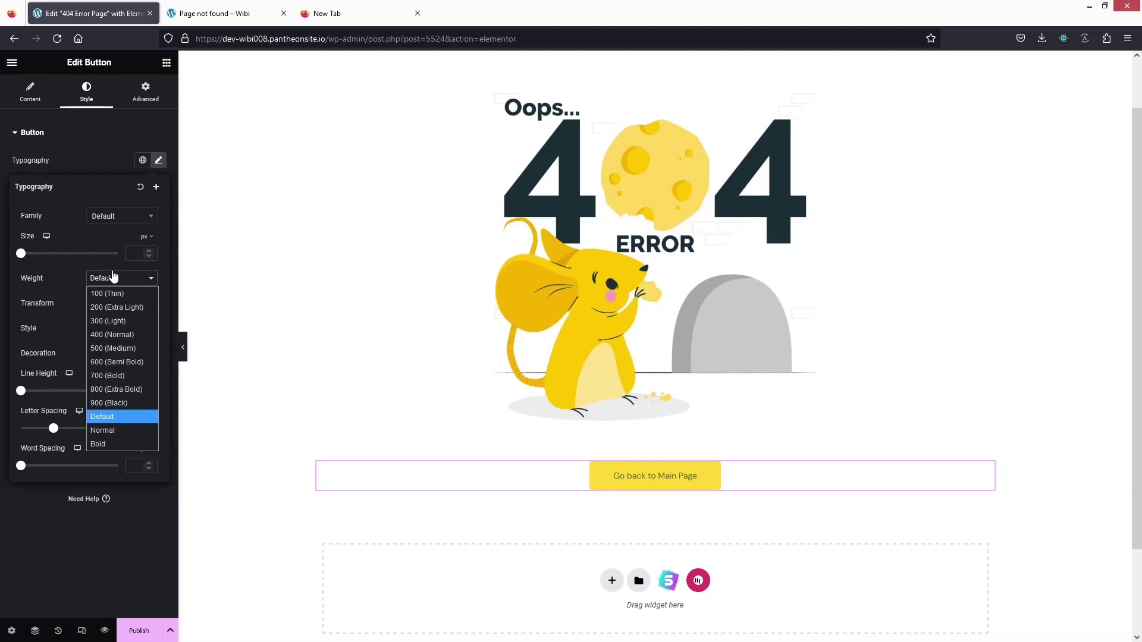
{"action": "left_click", "coordinate": [122, 375]}
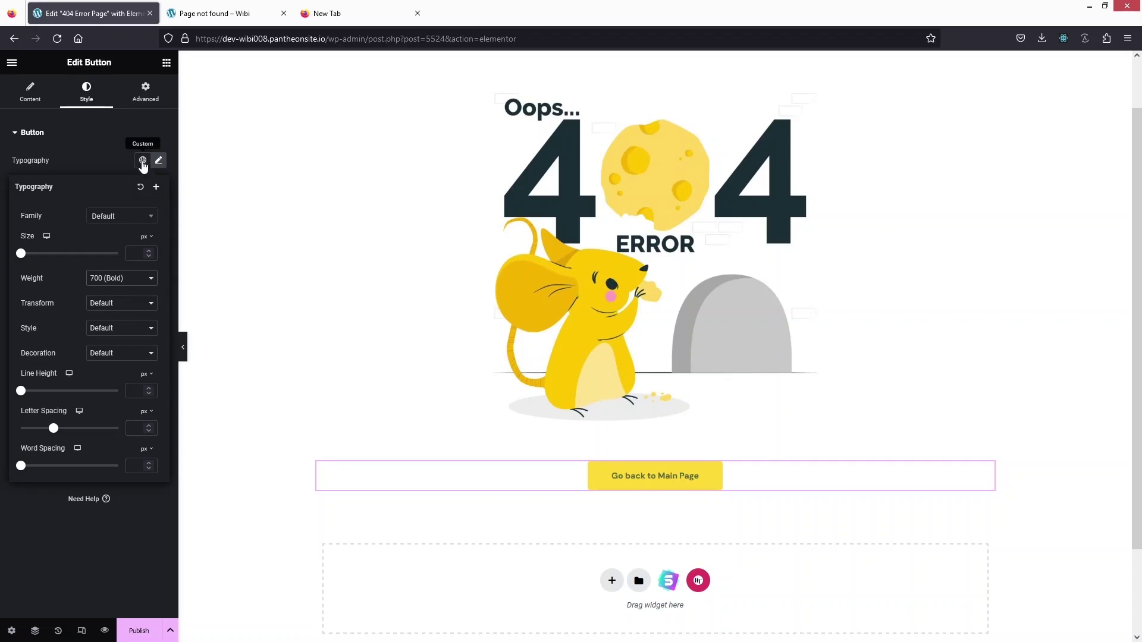
{"action": "left_click", "coordinate": [127, 218]}
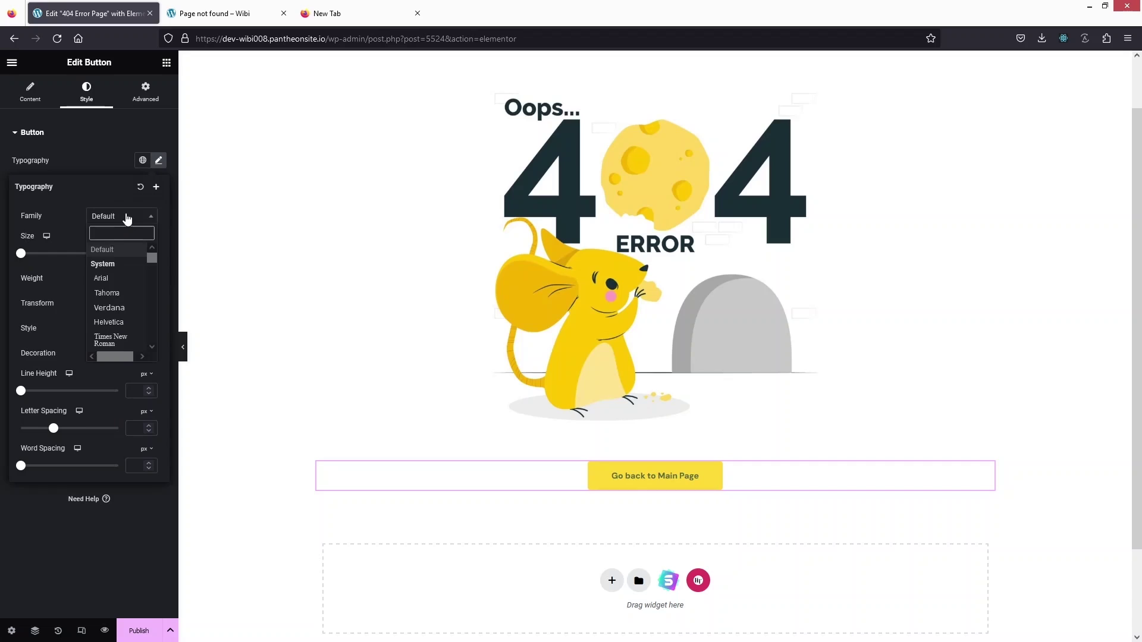
{"action": "left_click", "coordinate": [125, 312]}
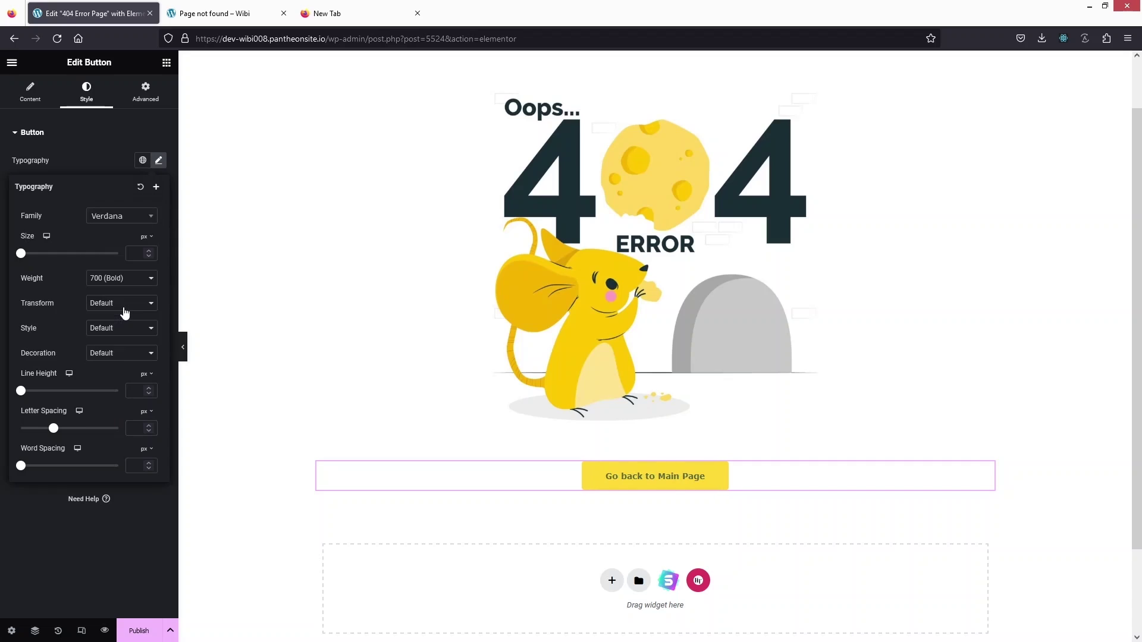
{"action": "left_click", "coordinate": [116, 527]}
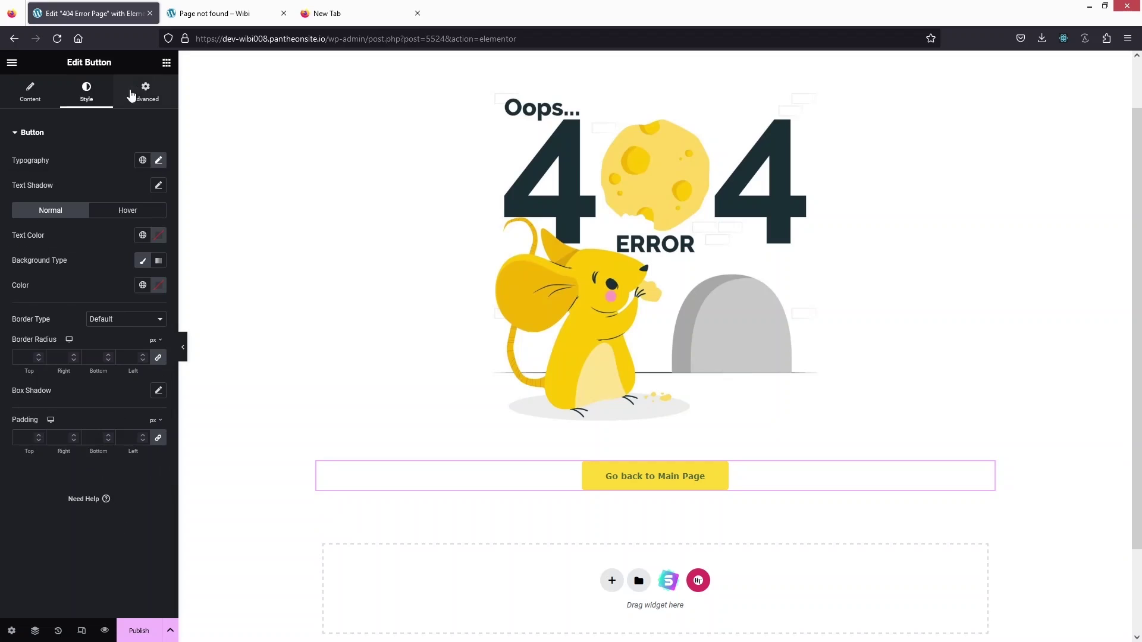
{"action": "left_click", "coordinate": [166, 63]}
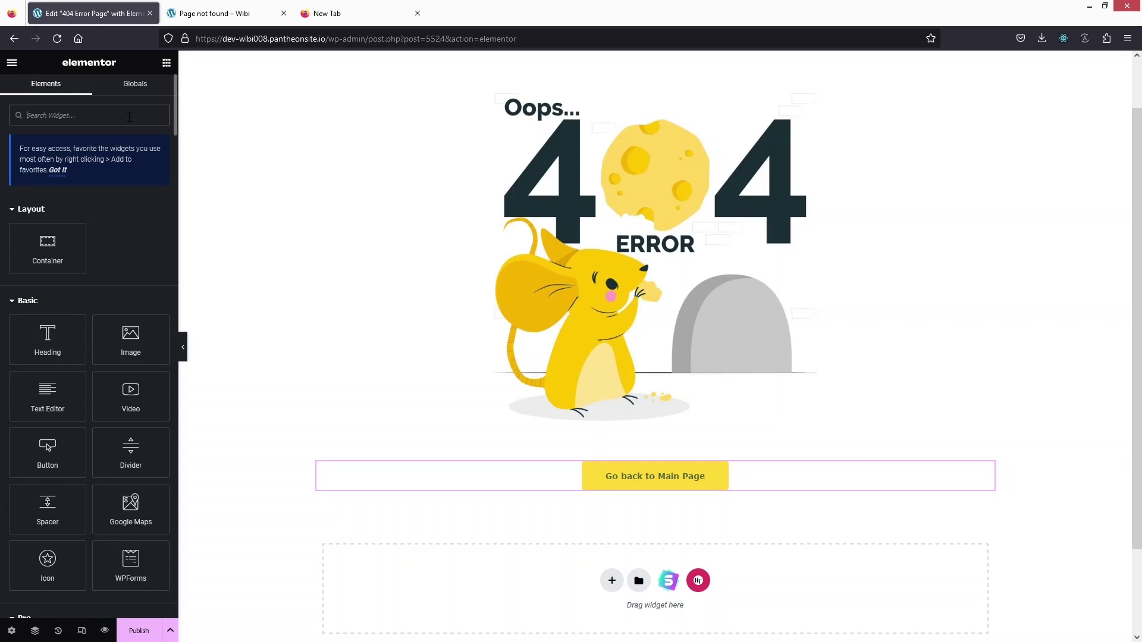
- Add an 'Important Links' heading below the button as a centred H3
{"action": "scroll", "coordinate": [84, 326], "scroll_direction": "down", "scroll_amount": 2}
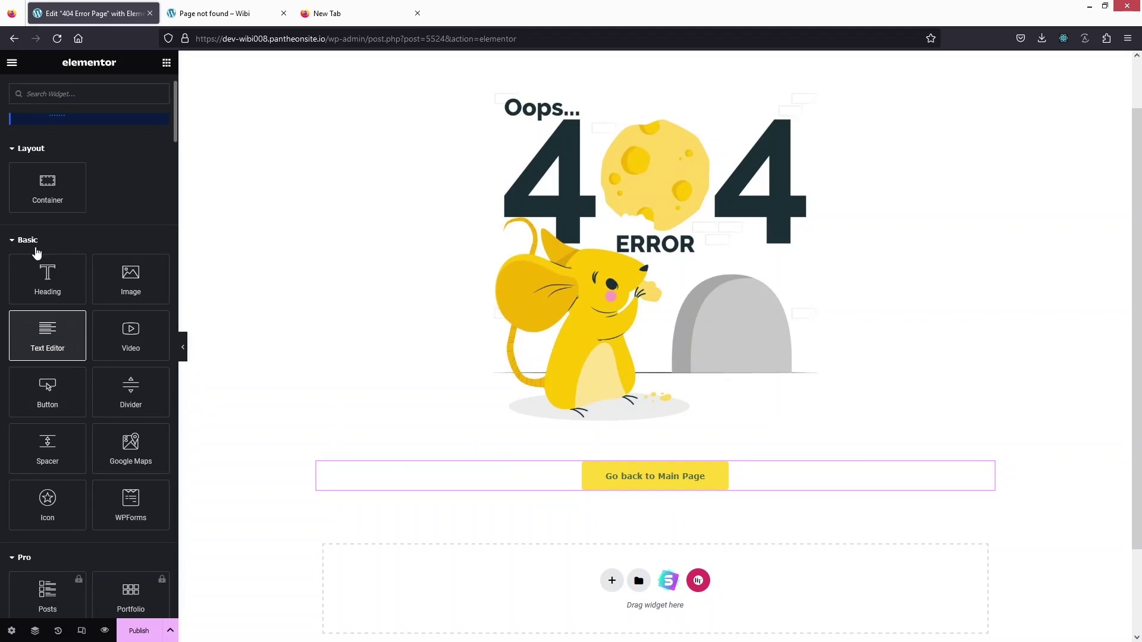
{"action": "left_click_drag", "start_coordinate": [40, 278], "coordinate": [589, 485]}
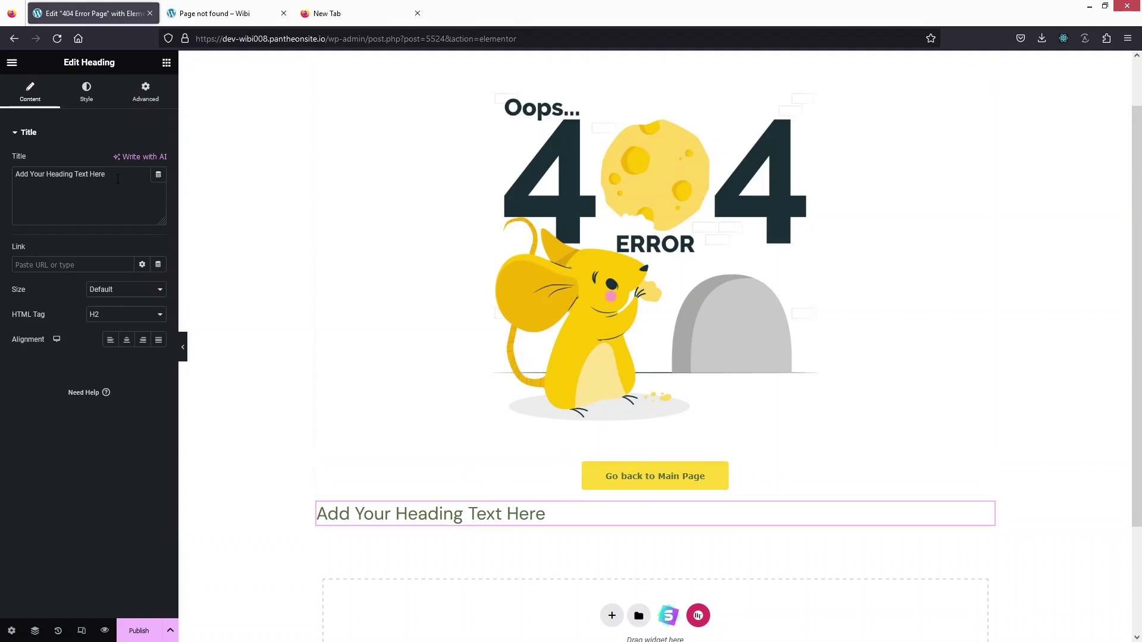
{"action": "left_click_drag", "start_coordinate": [148, 175], "coordinate": [11, 168]}
{"action": "type", "text": "Im"}
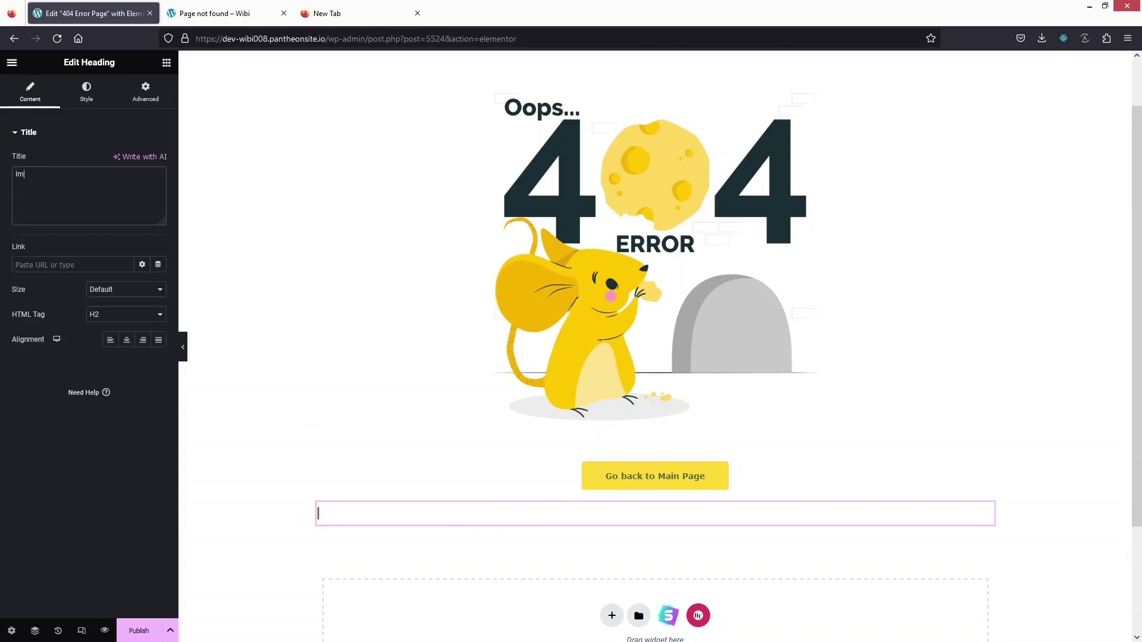
{"action": "type", "text": "portant Links"}
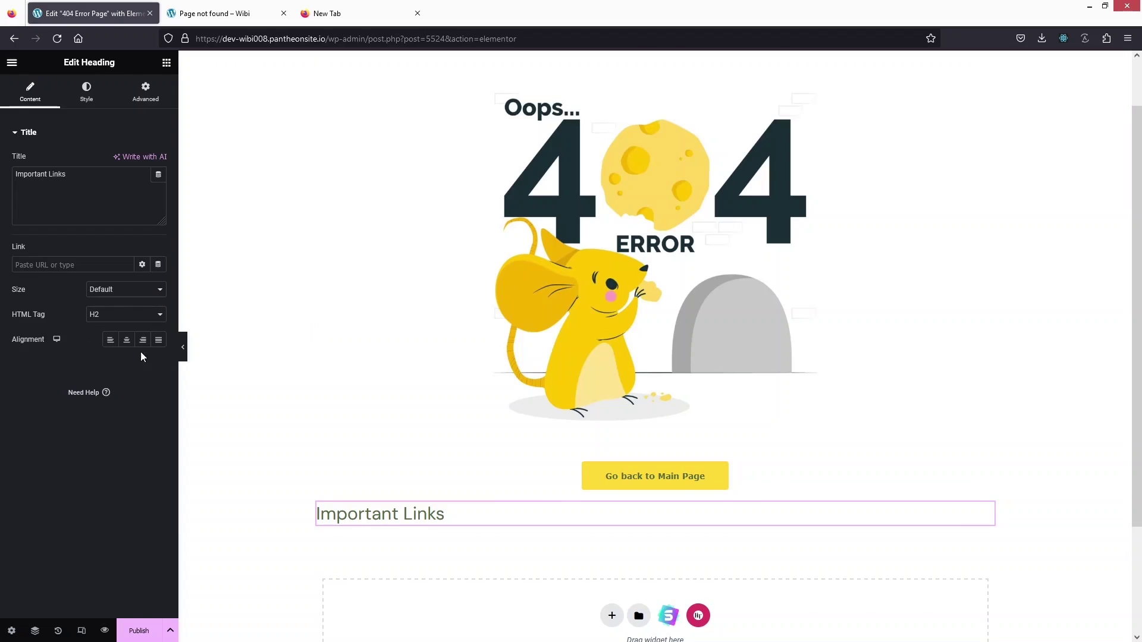
{"action": "left_click", "coordinate": [154, 316]}
{"action": "left_click", "coordinate": [89, 368]}
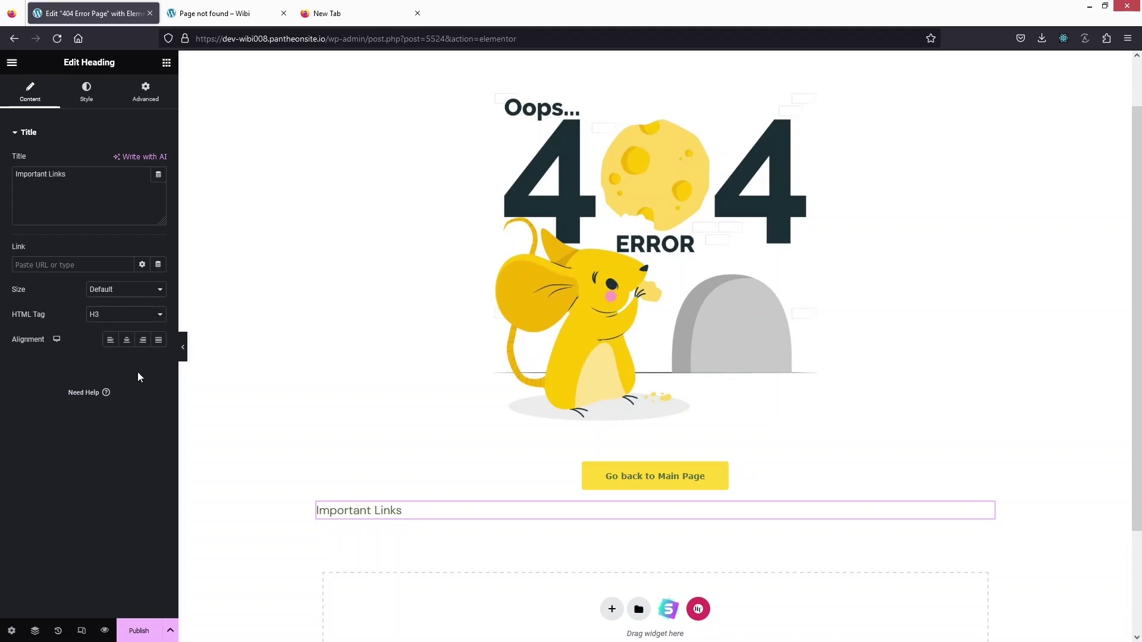
{"action": "left_click", "coordinate": [126, 341]}
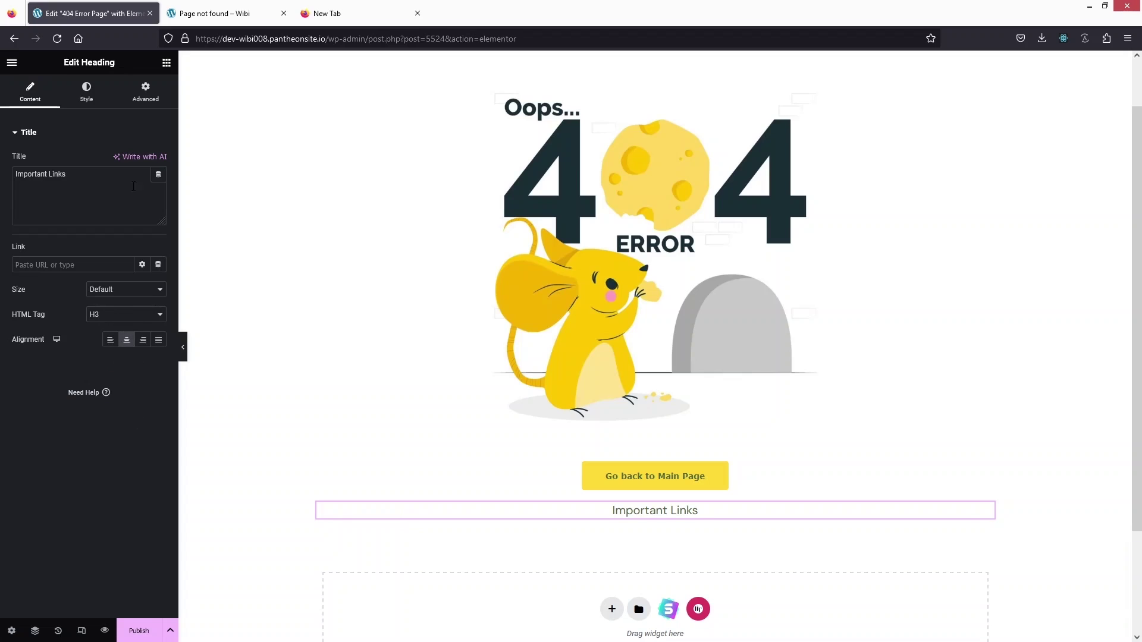
{"action": "left_click", "coordinate": [167, 63]}
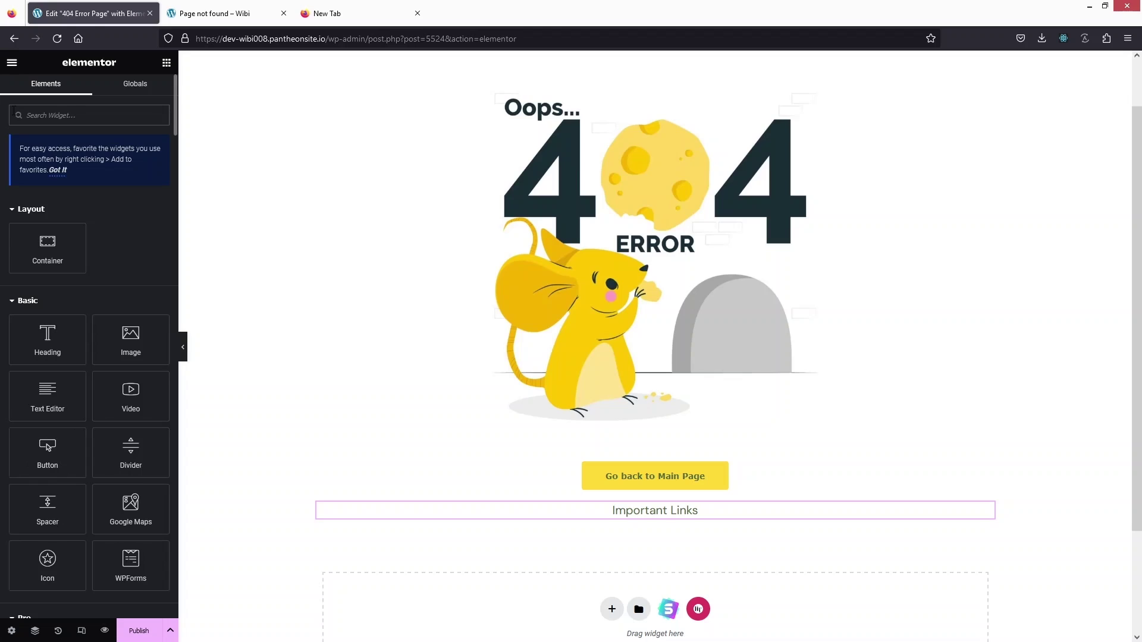
- Add an Inline Navigation widget under the heading using Main Menu and Style One
{"action": "type", "text": "nav"}
{"action": "left_click_drag", "start_coordinate": [46, 225], "coordinate": [664, 517]}
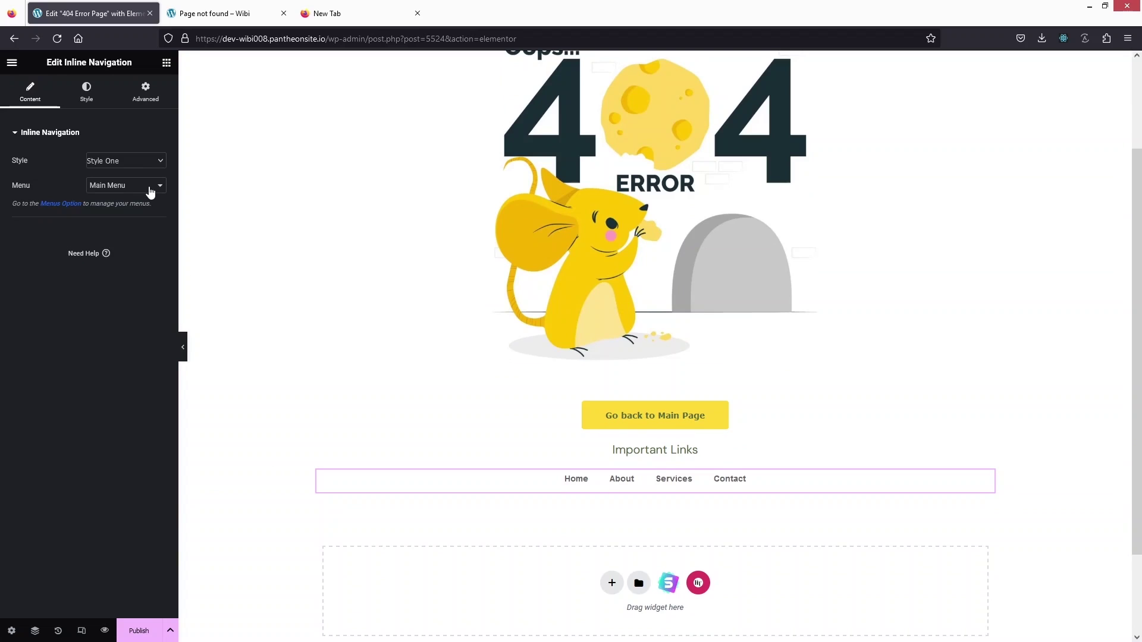
{"action": "left_click", "coordinate": [149, 189]}
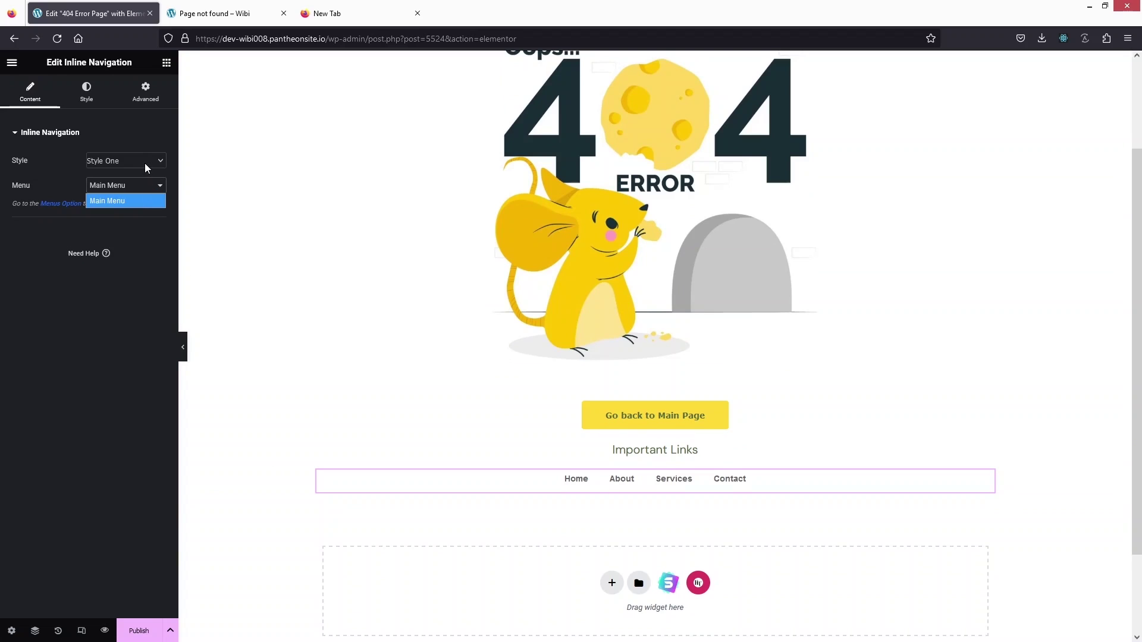
{"action": "left_click", "coordinate": [398, 426]}
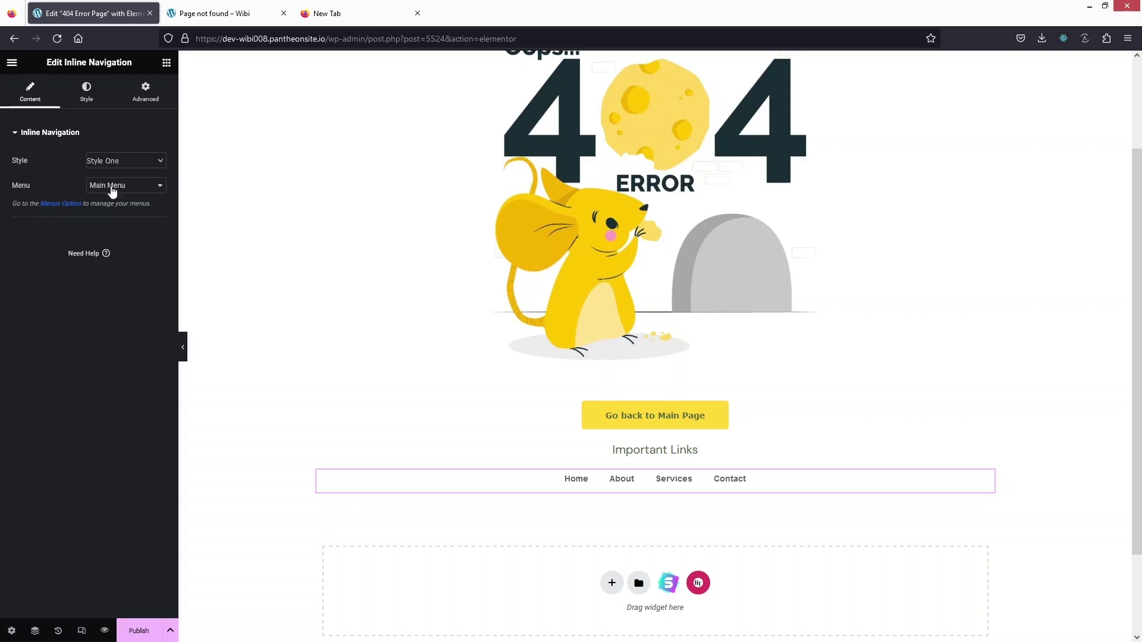
{"action": "left_click", "coordinate": [130, 162]}
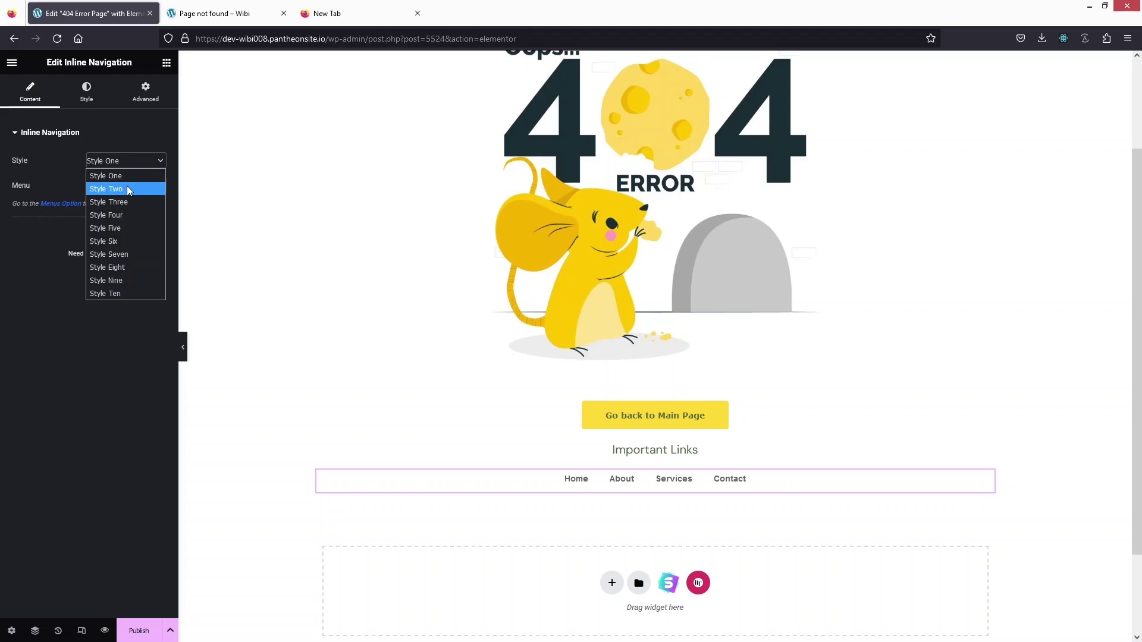
{"action": "left_click", "coordinate": [84, 346]}
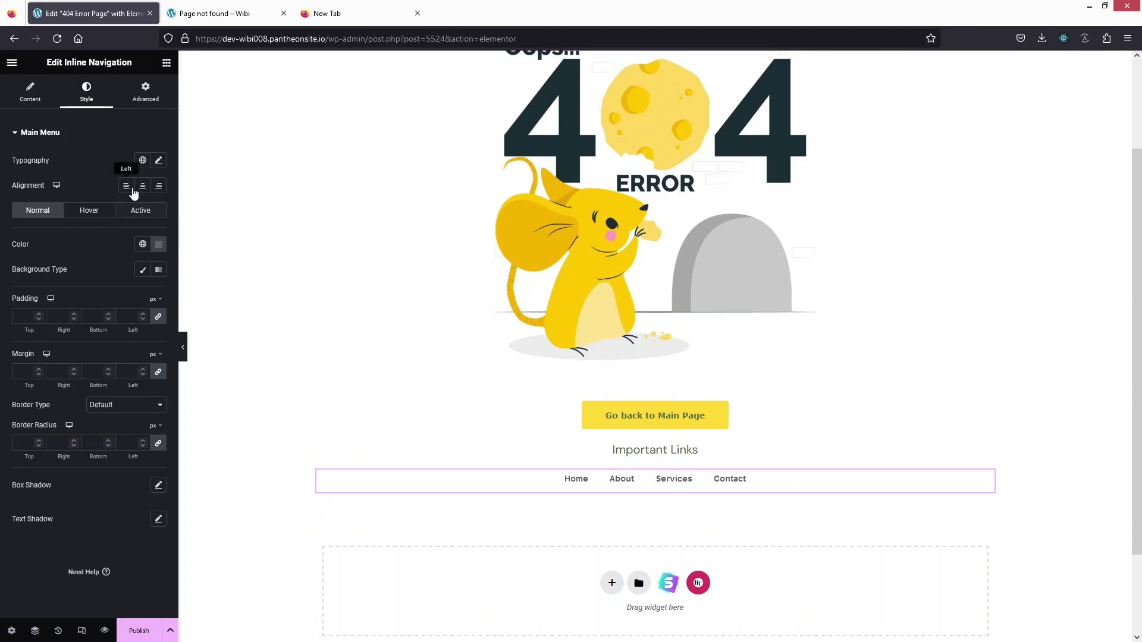
- Set the navigation links' typography to 400 (Normal) weight in Verdana
{"action": "left_click", "coordinate": [158, 161]}
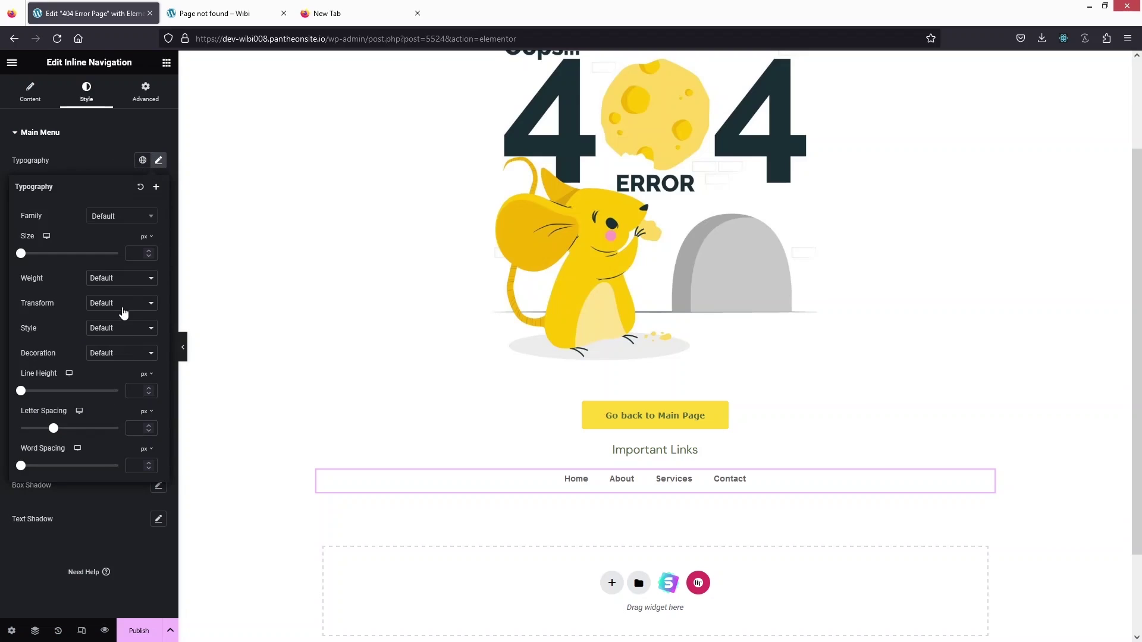
{"action": "left_click", "coordinate": [110, 280]}
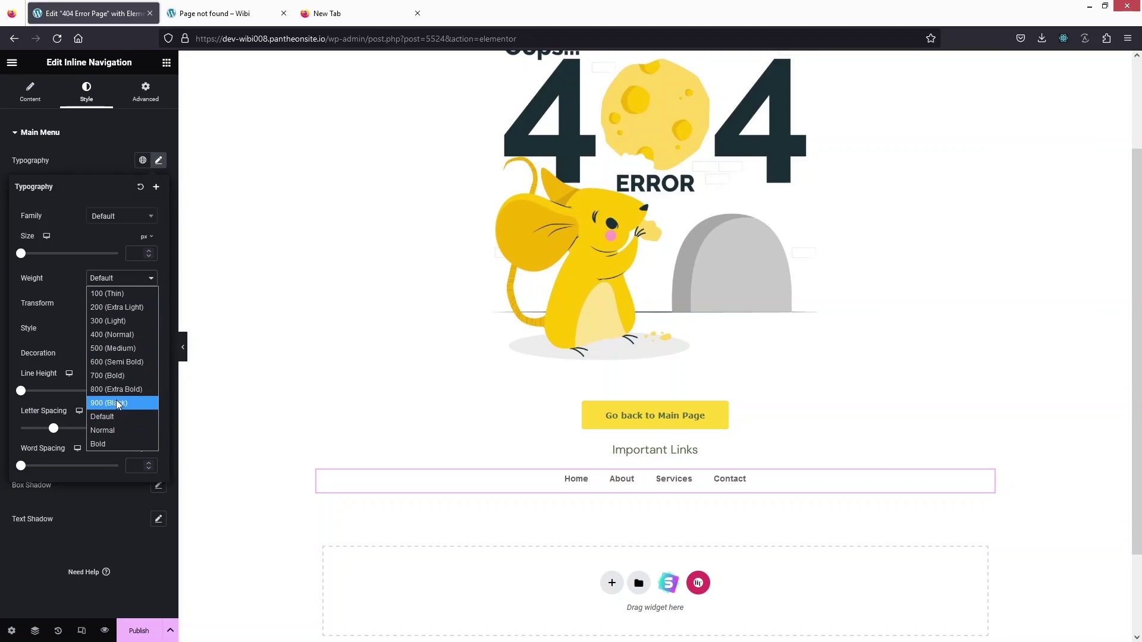
{"action": "left_click", "coordinate": [123, 322]}
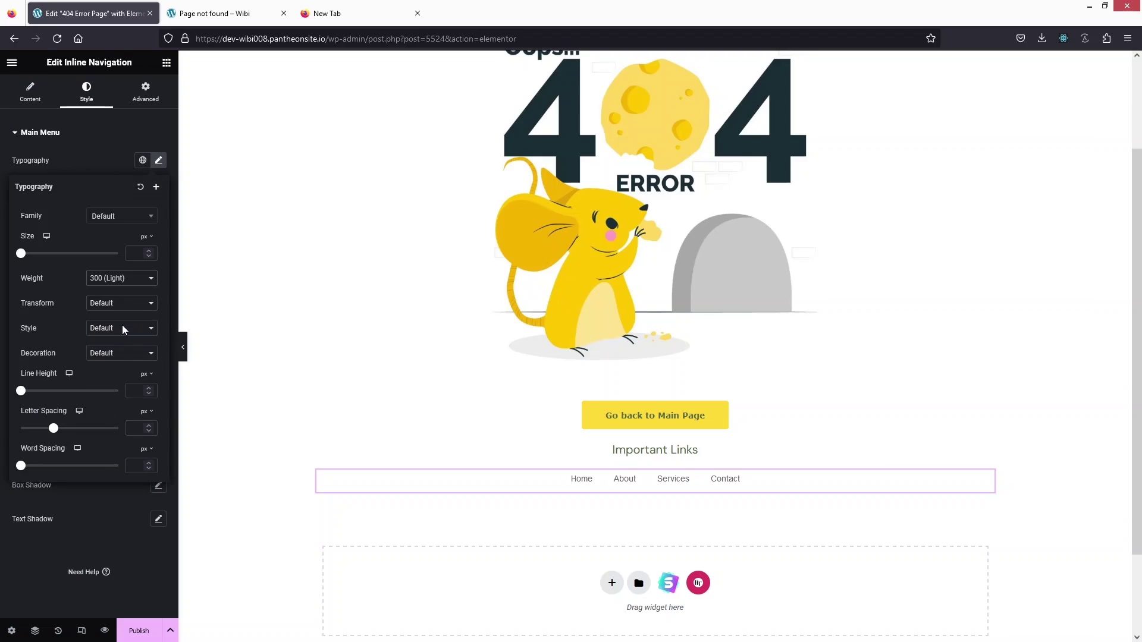
{"action": "left_click", "coordinate": [125, 283]}
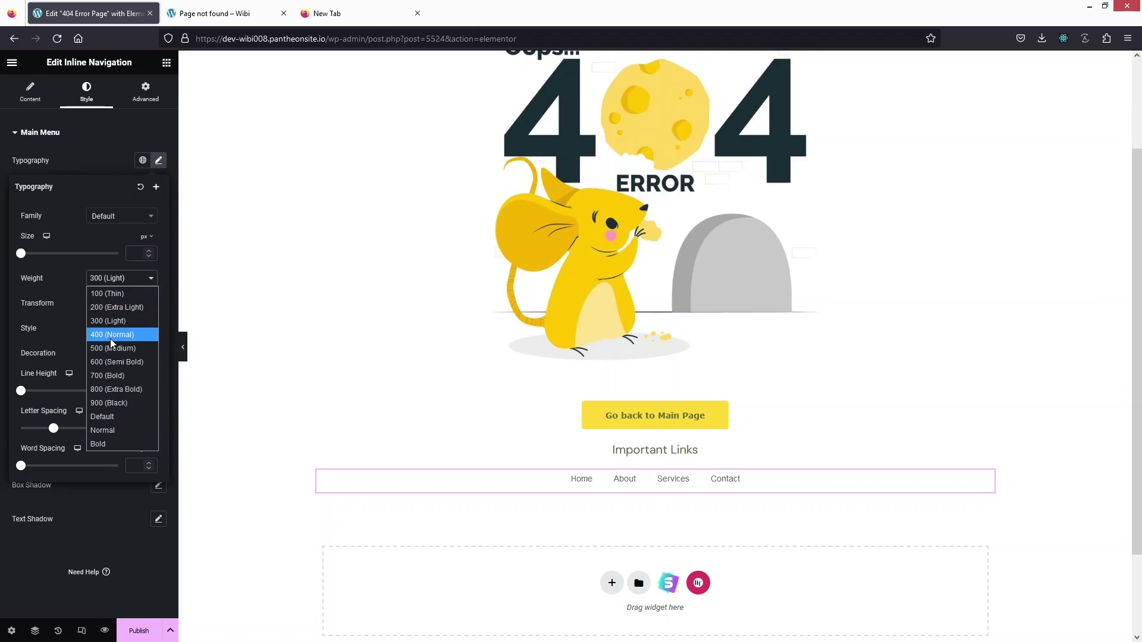
{"action": "left_click", "coordinate": [110, 337]}
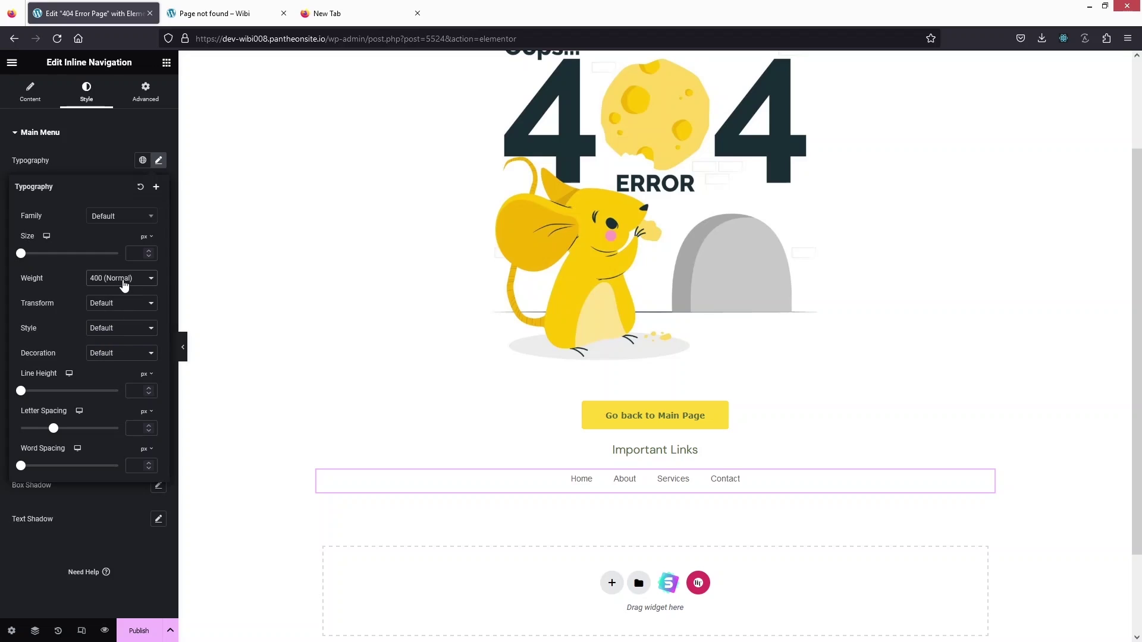
{"action": "left_click", "coordinate": [147, 223]}
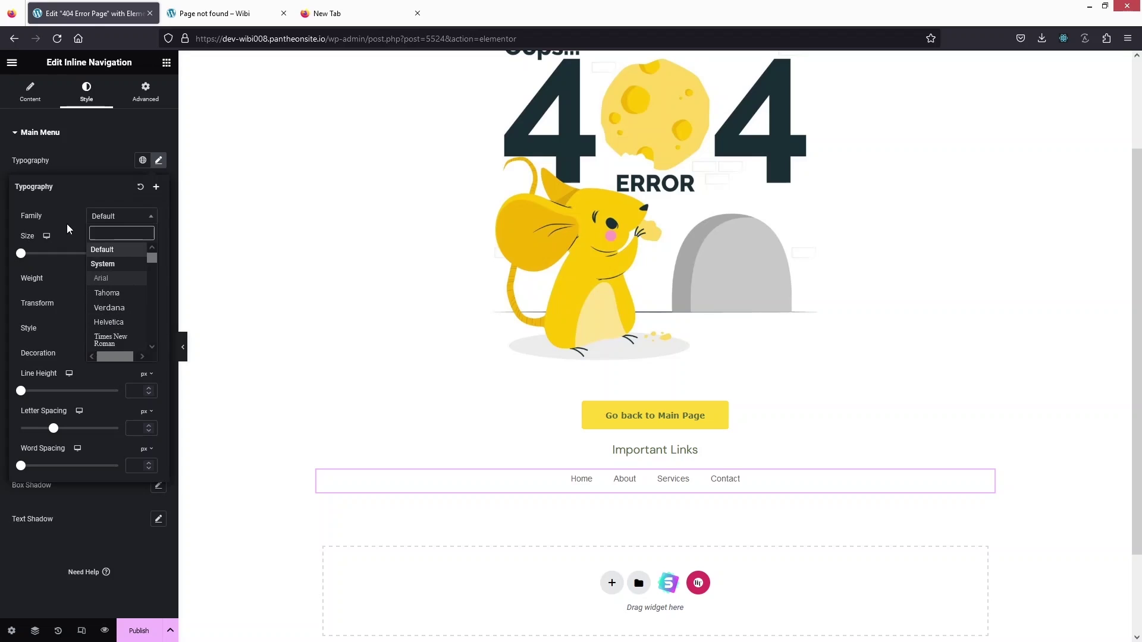
{"action": "left_click", "coordinate": [110, 308]}
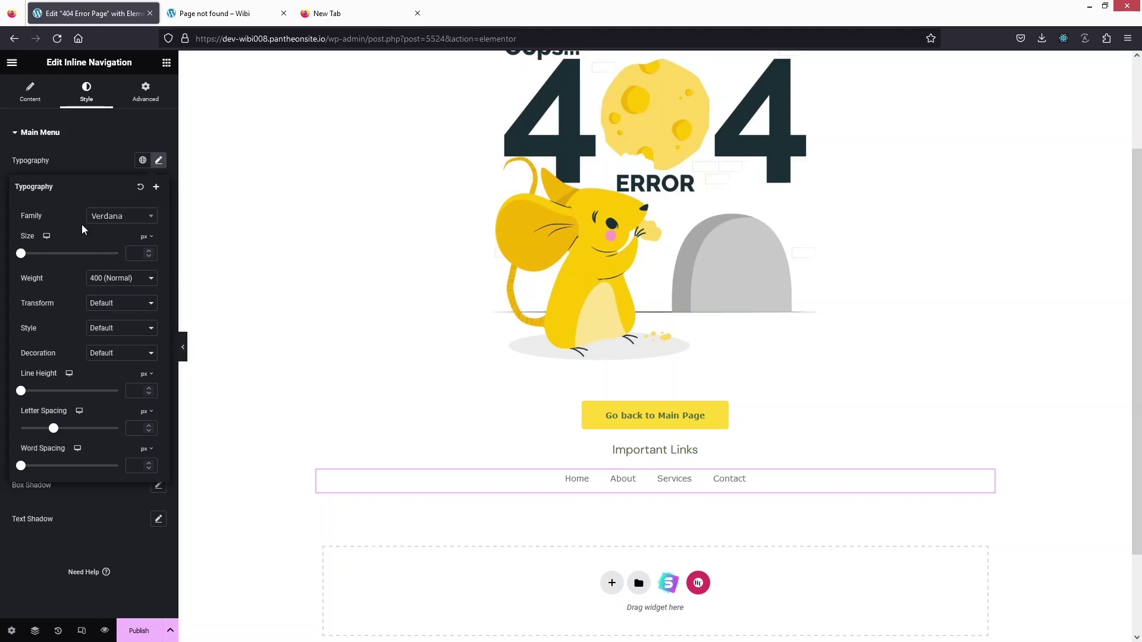
{"action": "left_click", "coordinate": [90, 144]}
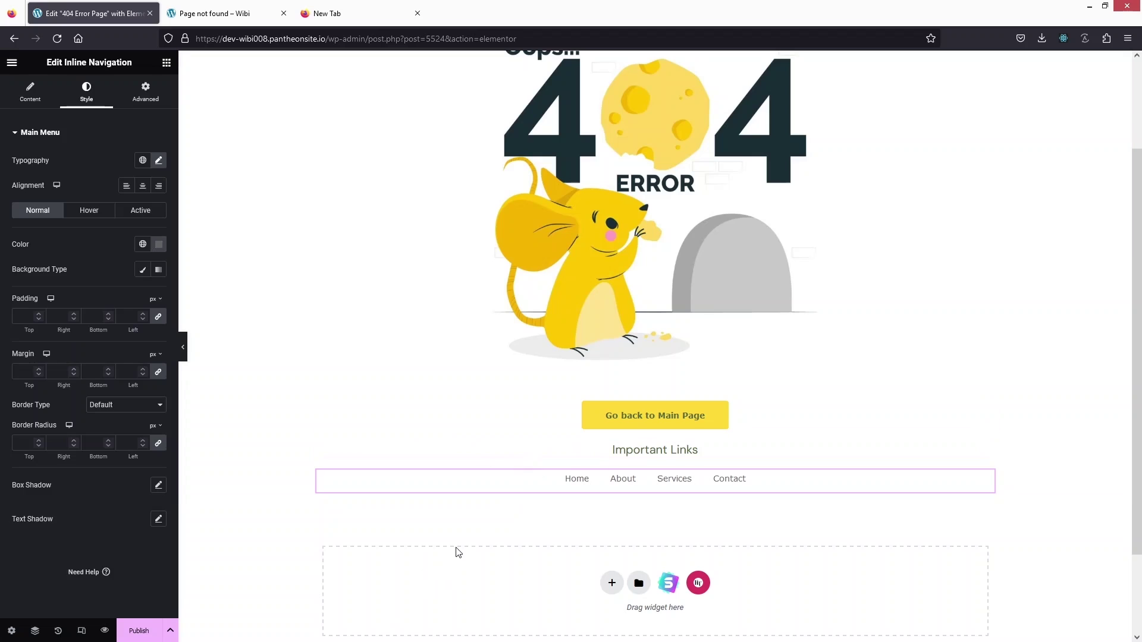
- Change the Important Links heading's typography font family to Verdana
{"action": "left_click", "coordinate": [646, 448]}
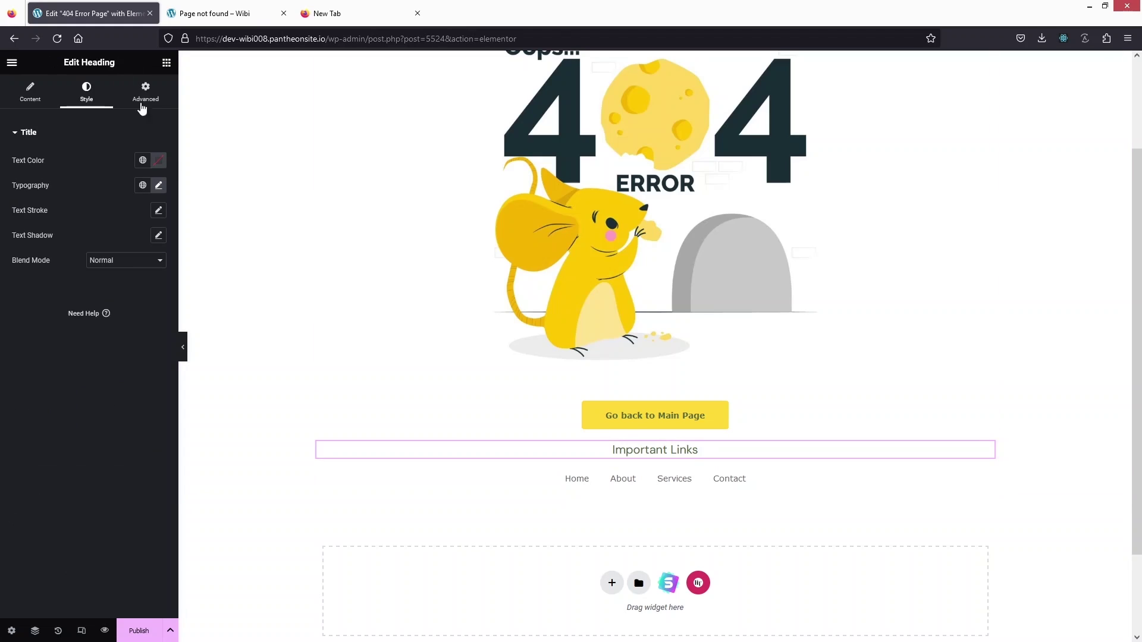
{"action": "left_click", "coordinate": [158, 185]}
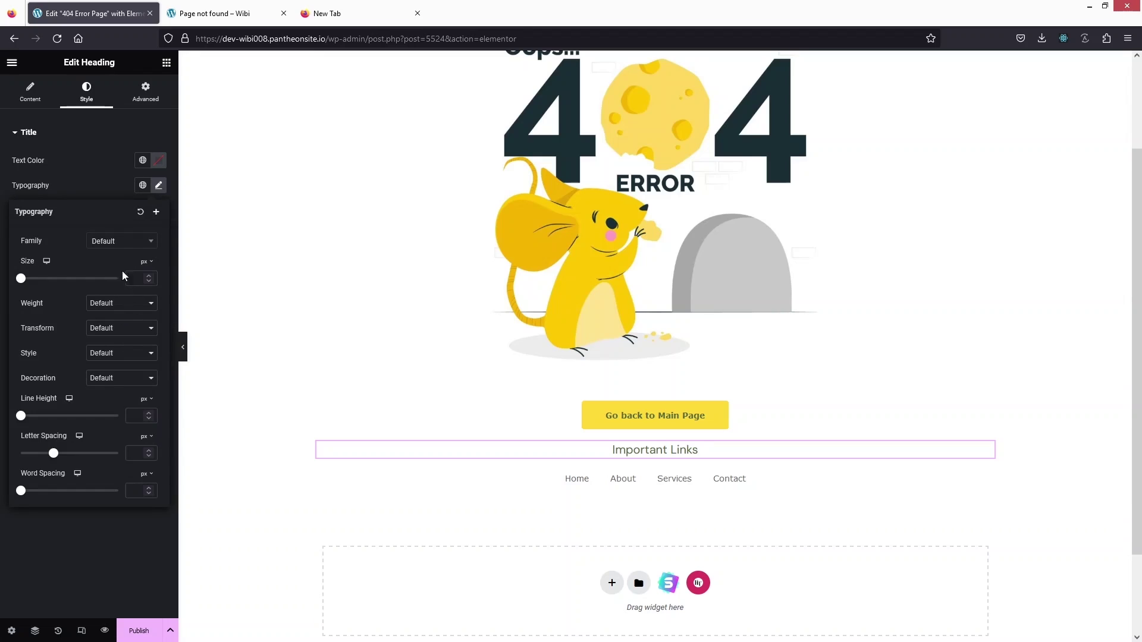
{"action": "left_click", "coordinate": [125, 249]}
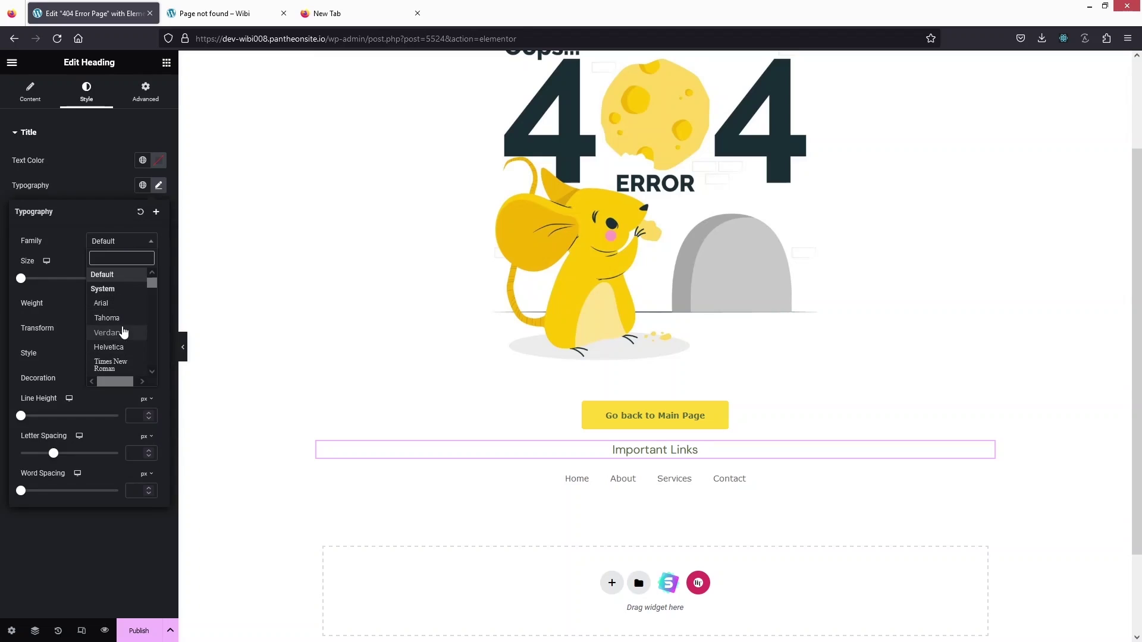
{"action": "left_click", "coordinate": [123, 332]}
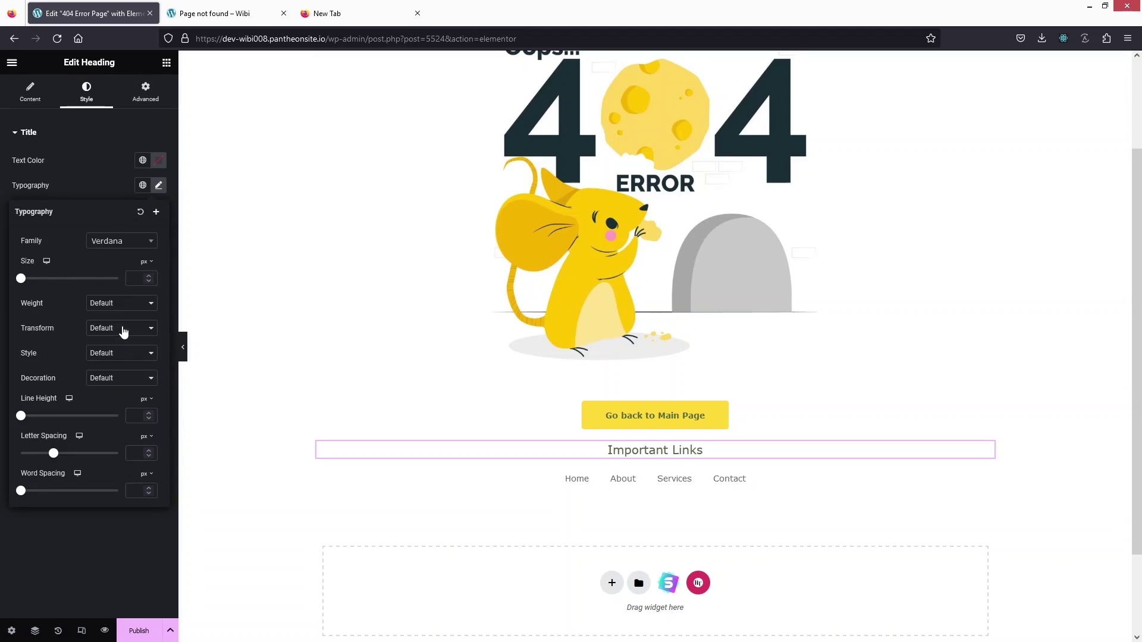
{"action": "left_click", "coordinate": [303, 359]}
{"action": "scroll", "coordinate": [335, 375], "scroll_direction": "up", "scroll_amount": 3}
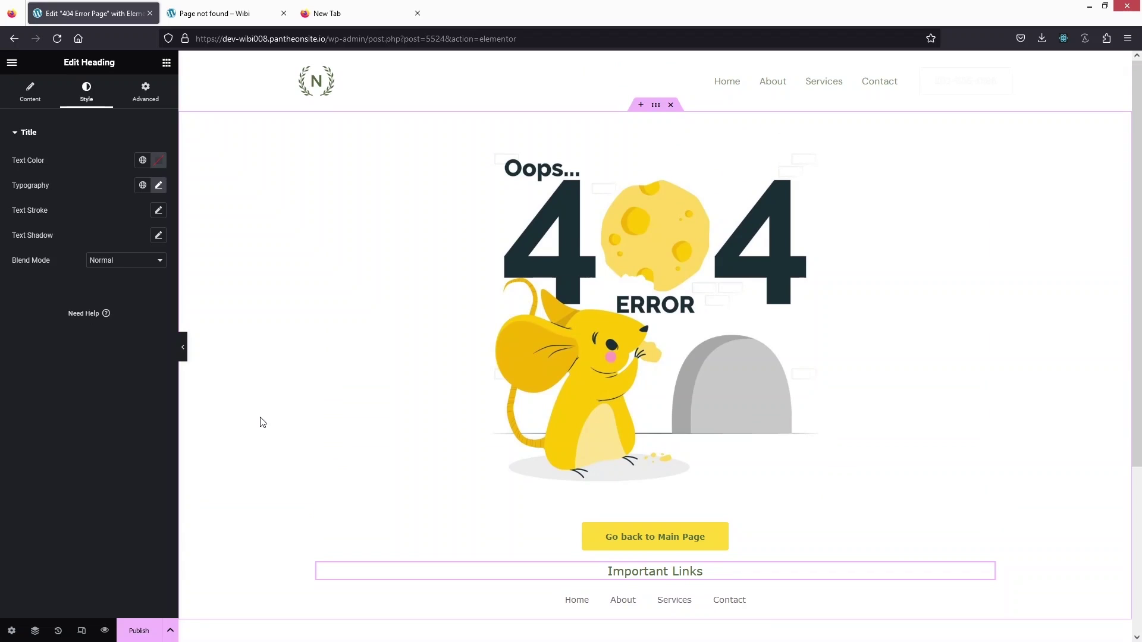
{"action": "scroll", "coordinate": [372, 456], "scroll_direction": "down", "scroll_amount": 2}
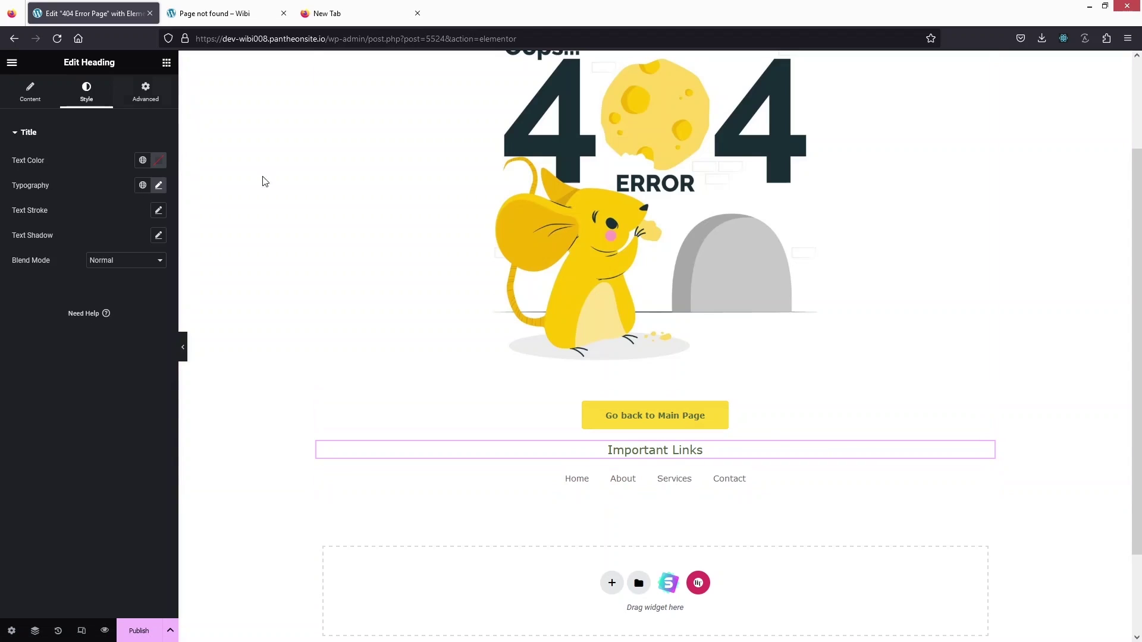
- Give the Go back to Main Page button 20 px of bottom padding
{"action": "left_click", "coordinate": [167, 62]}
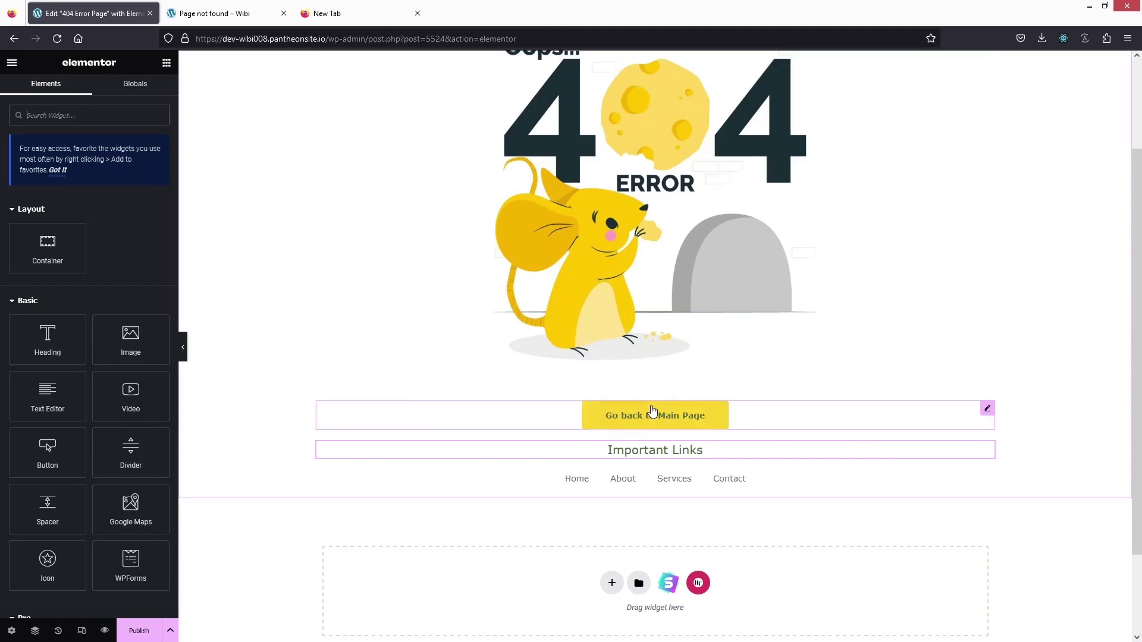
{"action": "left_click", "coordinate": [648, 417]}
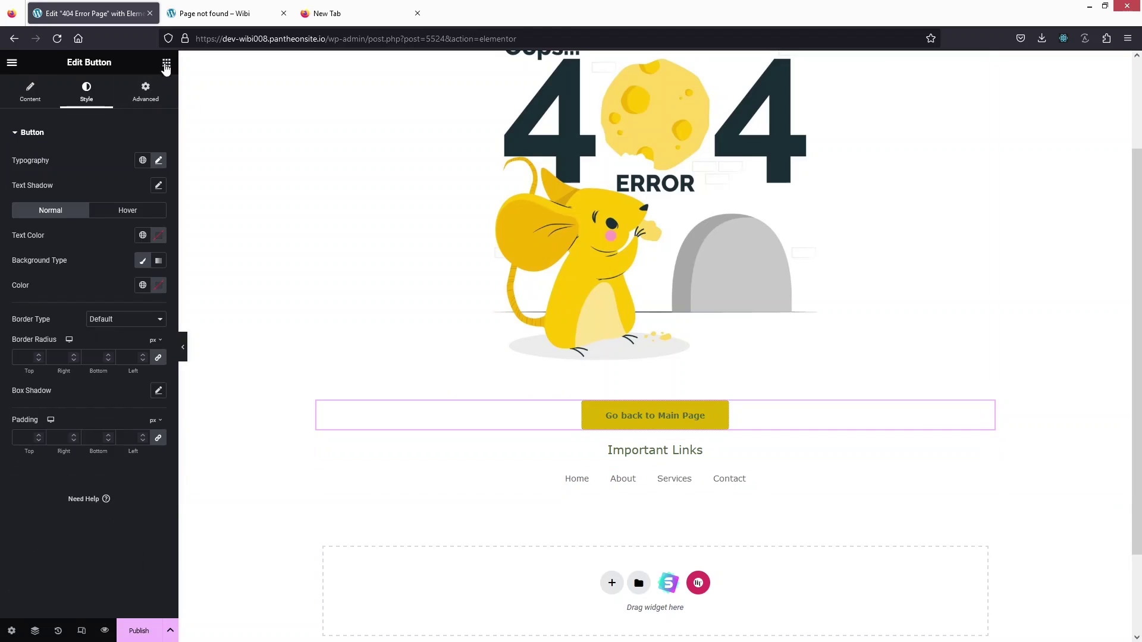
{"action": "left_click", "coordinate": [142, 98]}
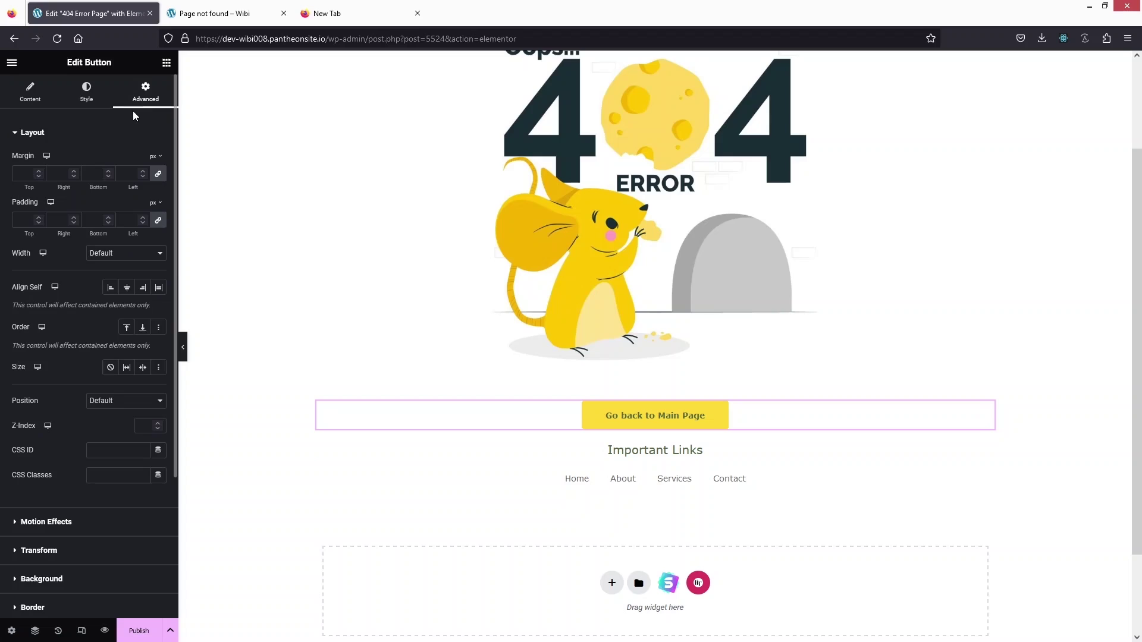
{"action": "left_click", "coordinate": [158, 220]}
{"action": "double_click", "coordinate": [93, 220]}
{"action": "type", "text": "20"}
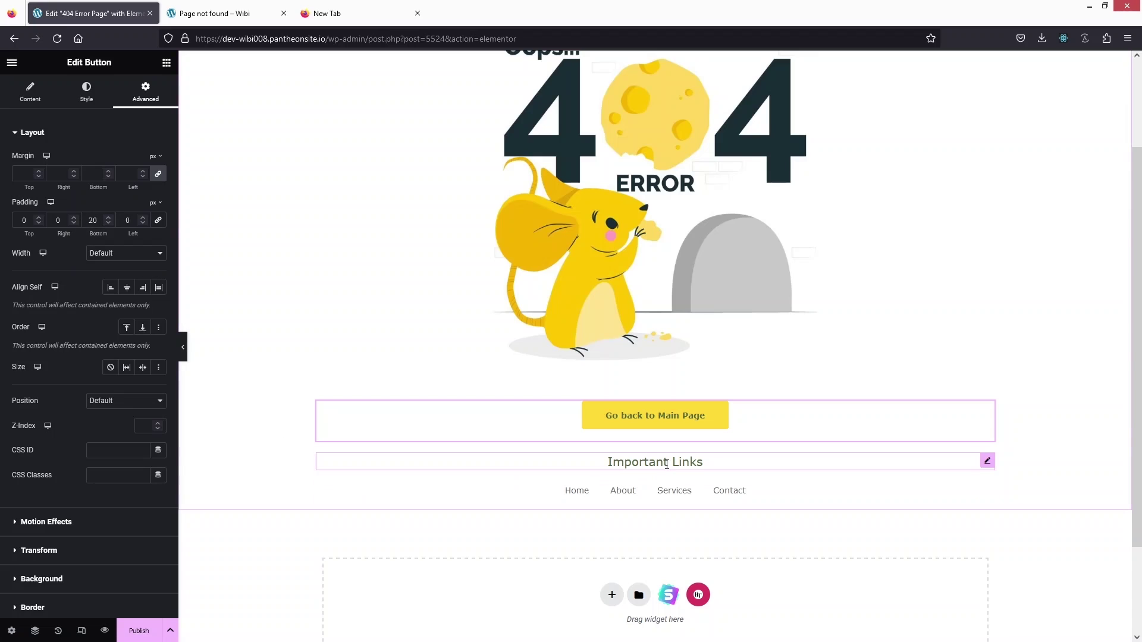
- Give the Important Links heading 20 px of bottom padding
{"action": "left_click", "coordinate": [667, 465]}
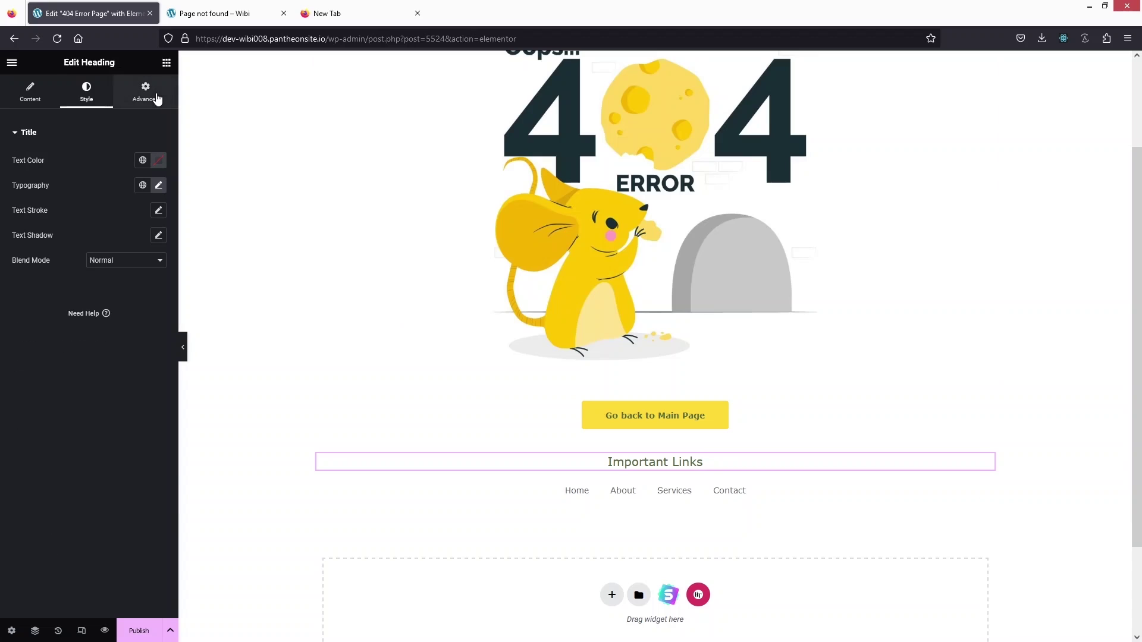
{"action": "left_click", "coordinate": [158, 99]}
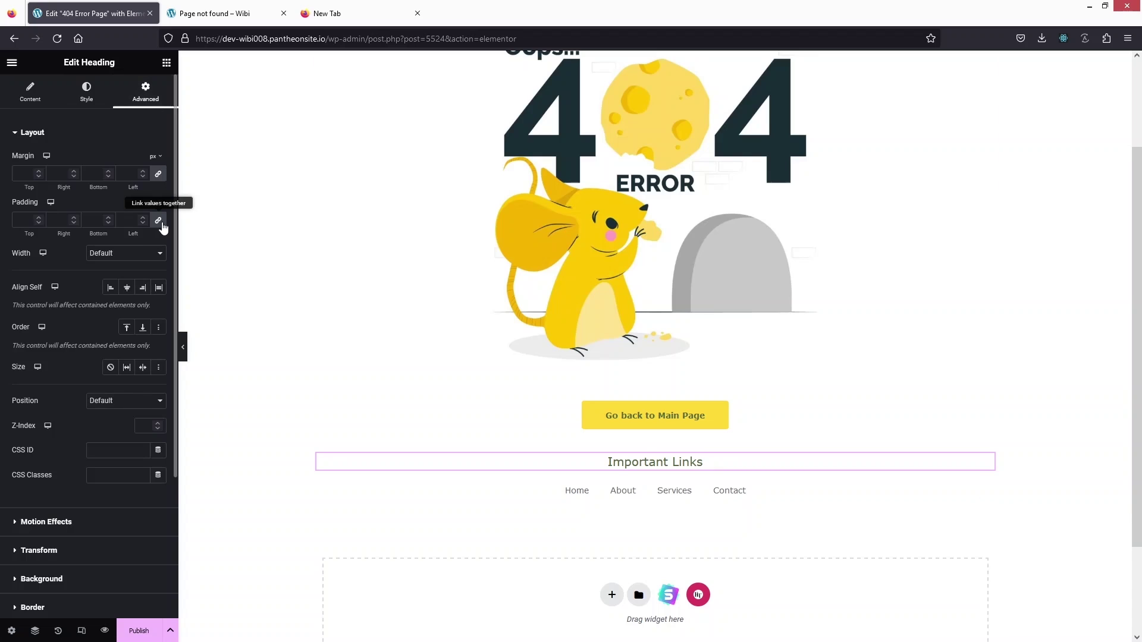
{"action": "left_click", "coordinate": [160, 221]}
{"action": "double_click", "coordinate": [84, 225]}
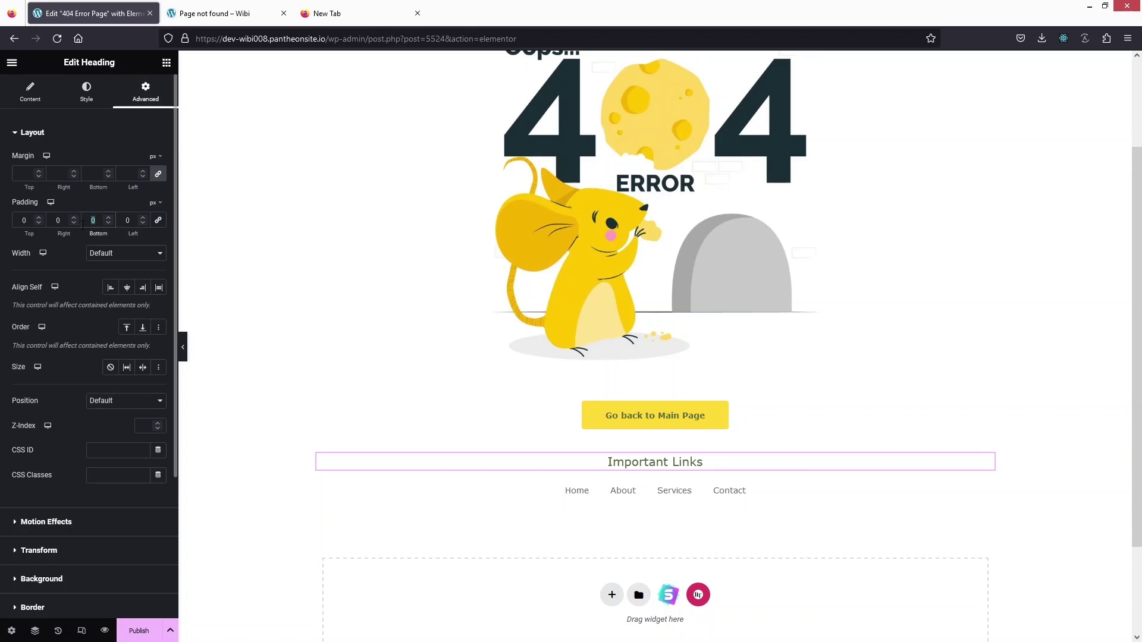
{"action": "type", "text": "20"}
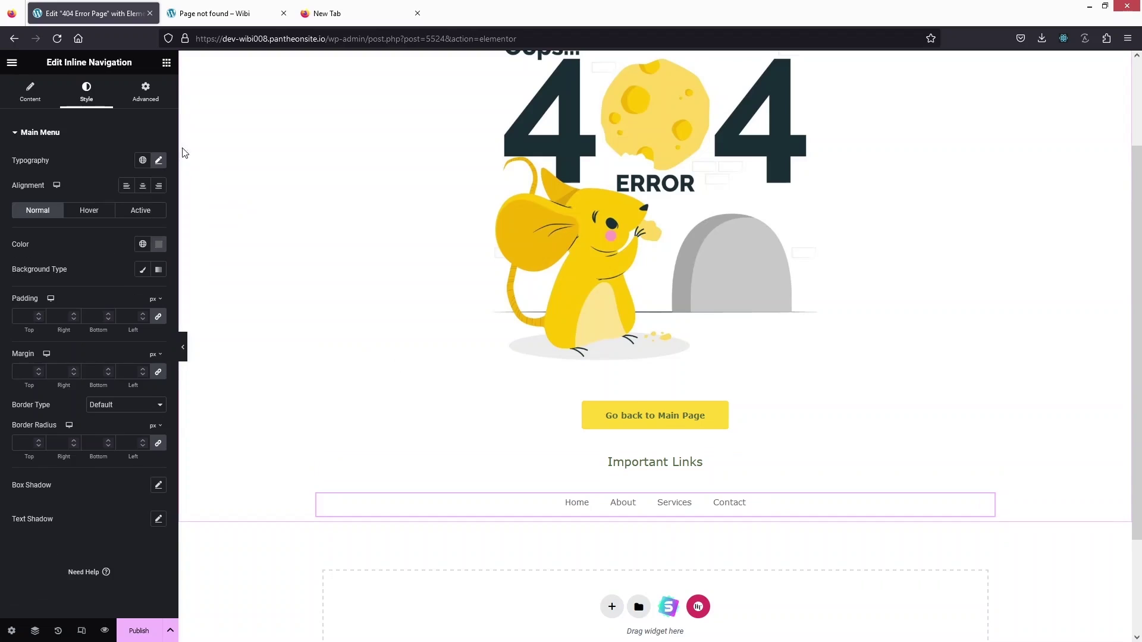
- Set the Inline Navigation's bottom padding to 30 px and publish the 404 Error Page
{"action": "left_click", "coordinate": [156, 100]}
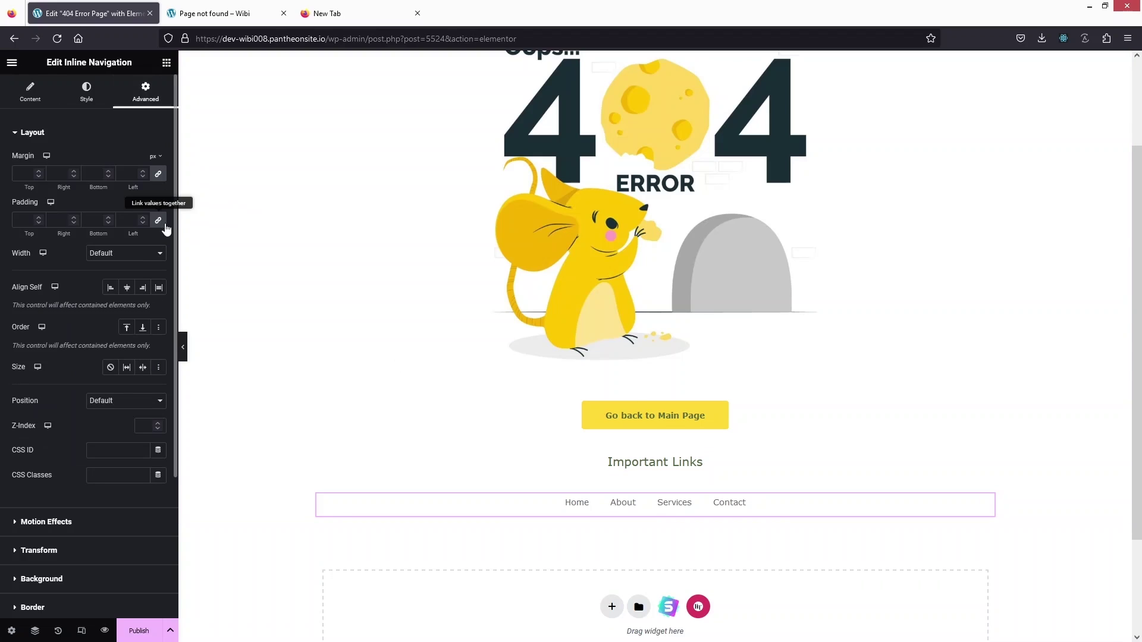
{"action": "left_click", "coordinate": [95, 220]}
{"action": "type", "text": "0"}
{"action": "key", "text": "ctrl+a"}
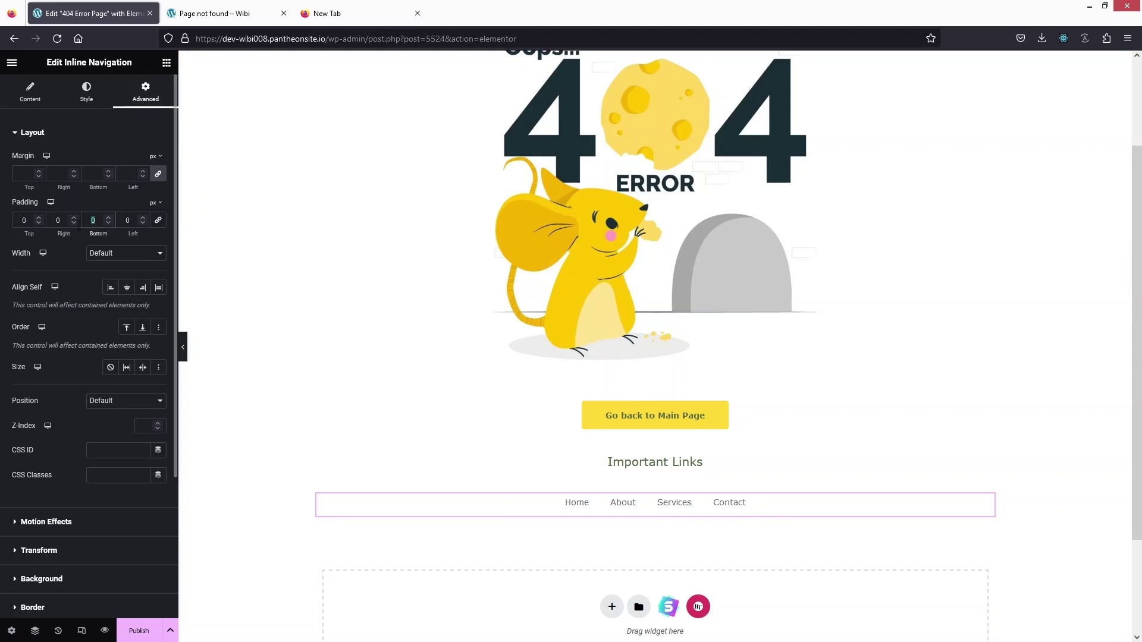
{"action": "type", "text": "20"}
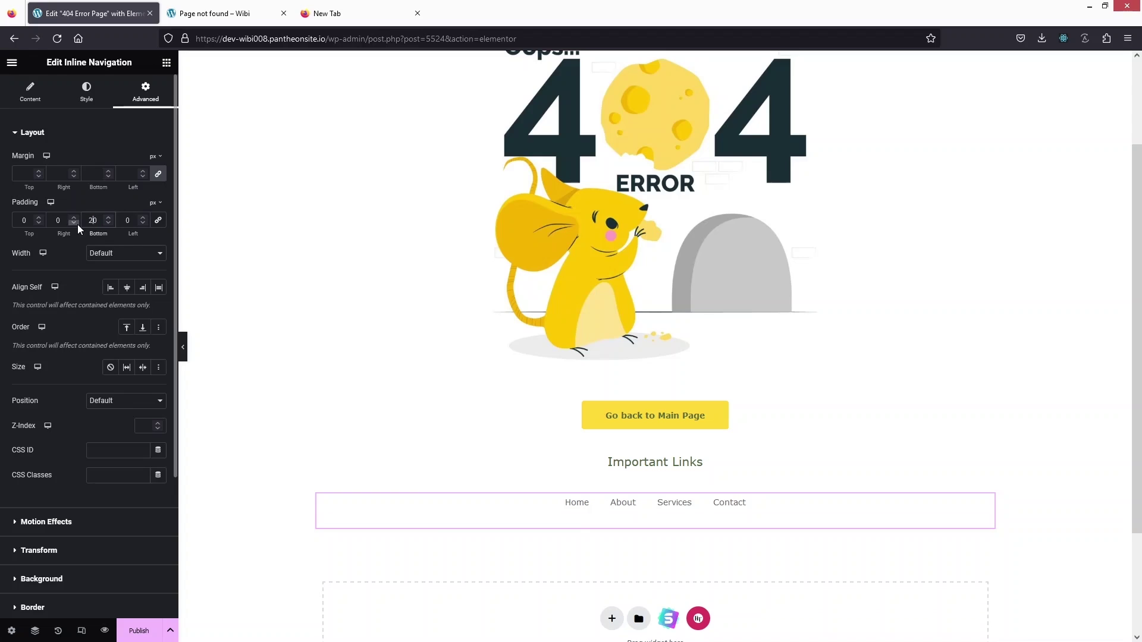
{"action": "type", "text": "3"}
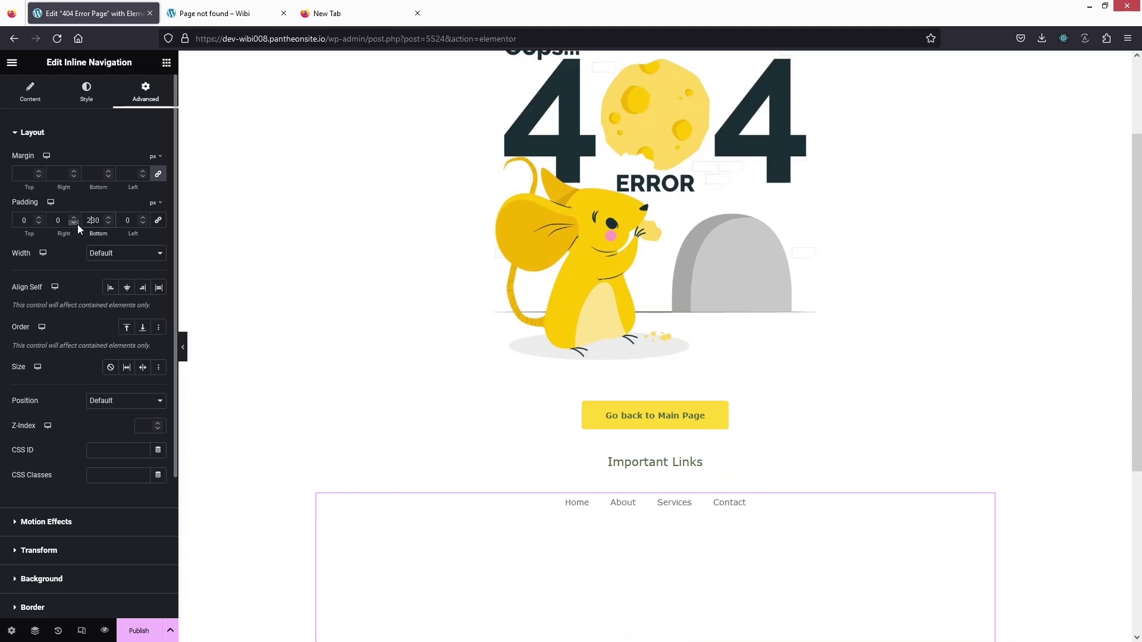
{"action": "key", "text": "Left"}
{"action": "key", "text": "BackSpace"}
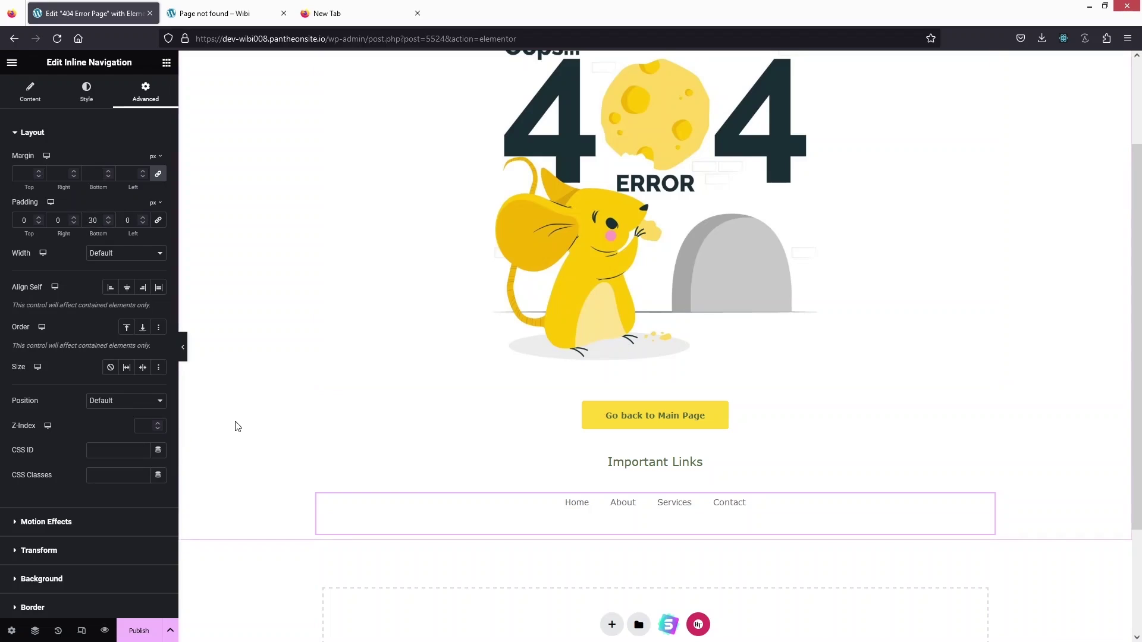
{"action": "left_click", "coordinate": [133, 636]}
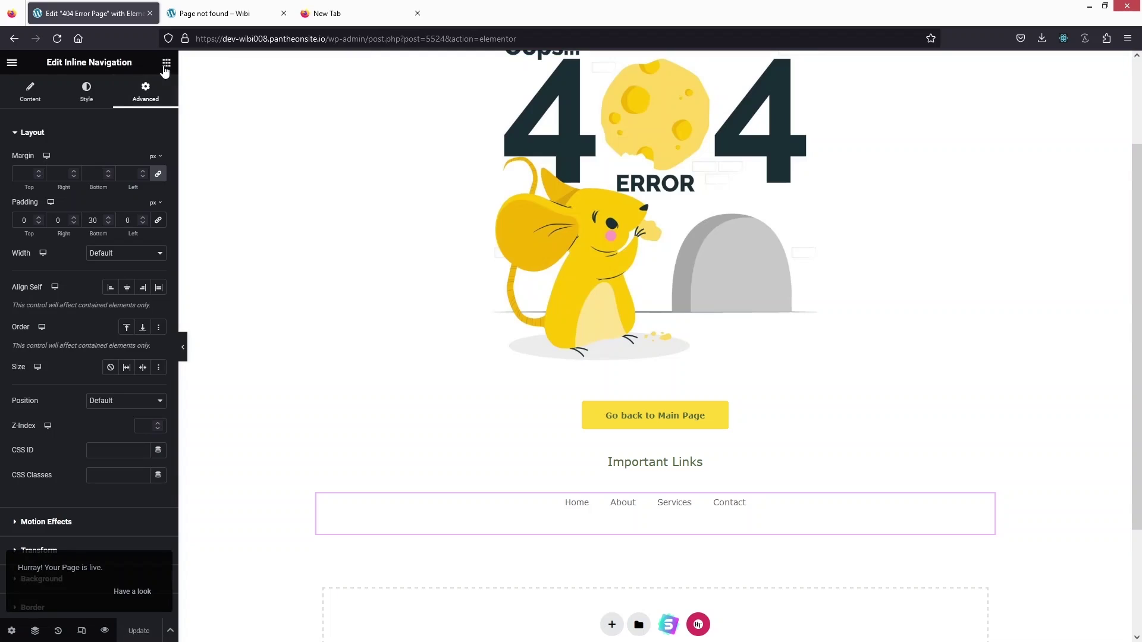
- Exit the Elementor editor and go to Appearance > 404 Error Page in the dashboard
{"action": "left_click", "coordinate": [11, 64]}
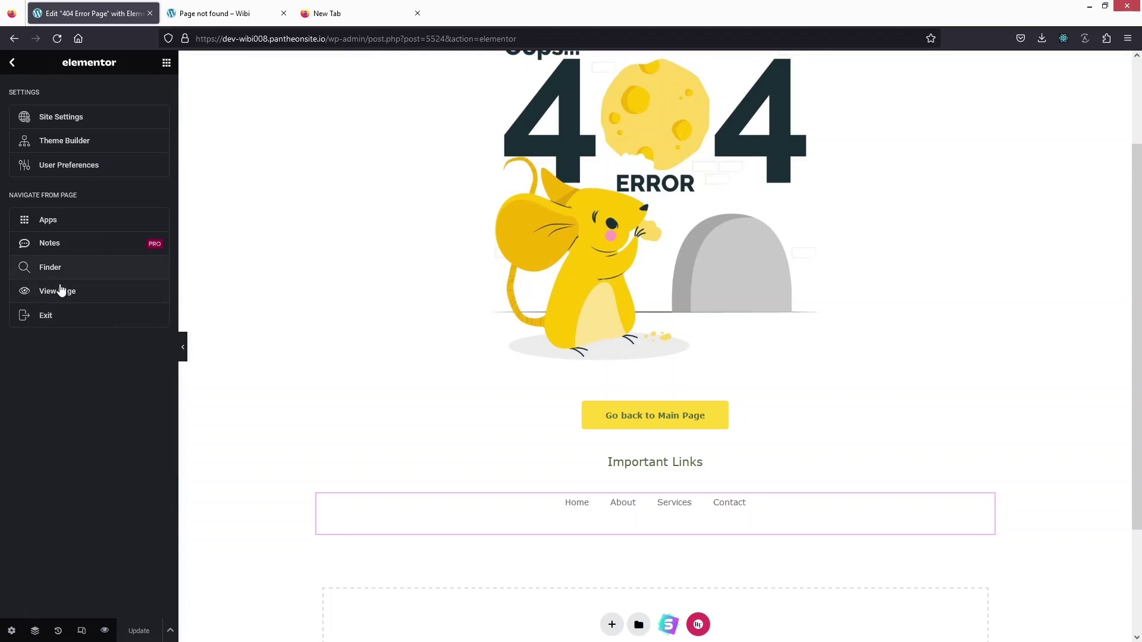
{"action": "left_click", "coordinate": [35, 320]}
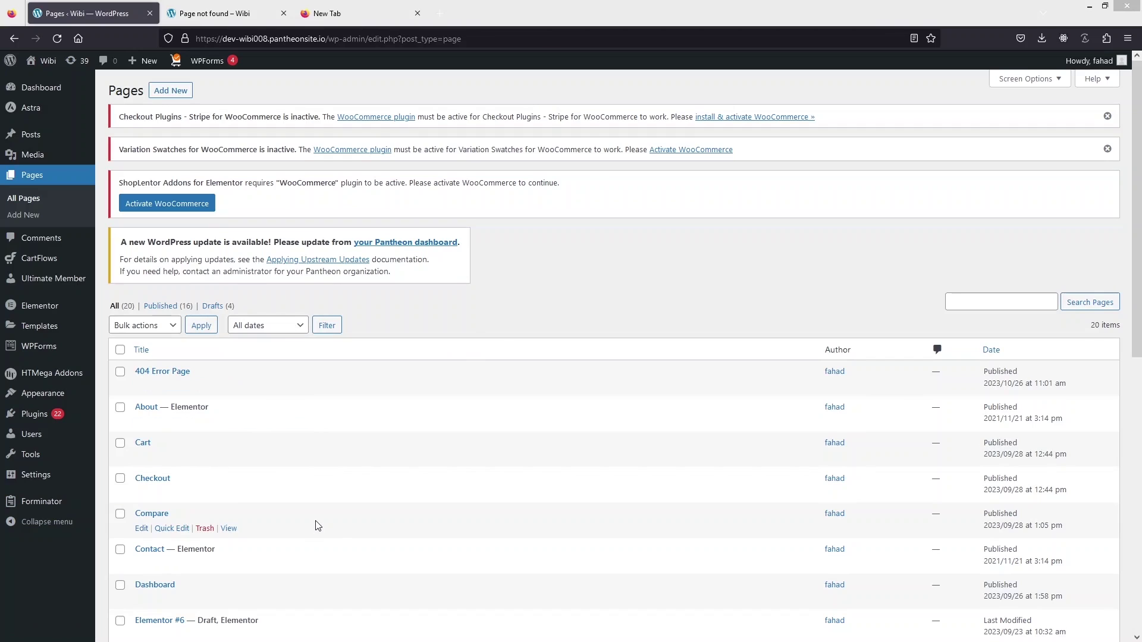
{"action": "mouse_move", "coordinate": [46, 394]}
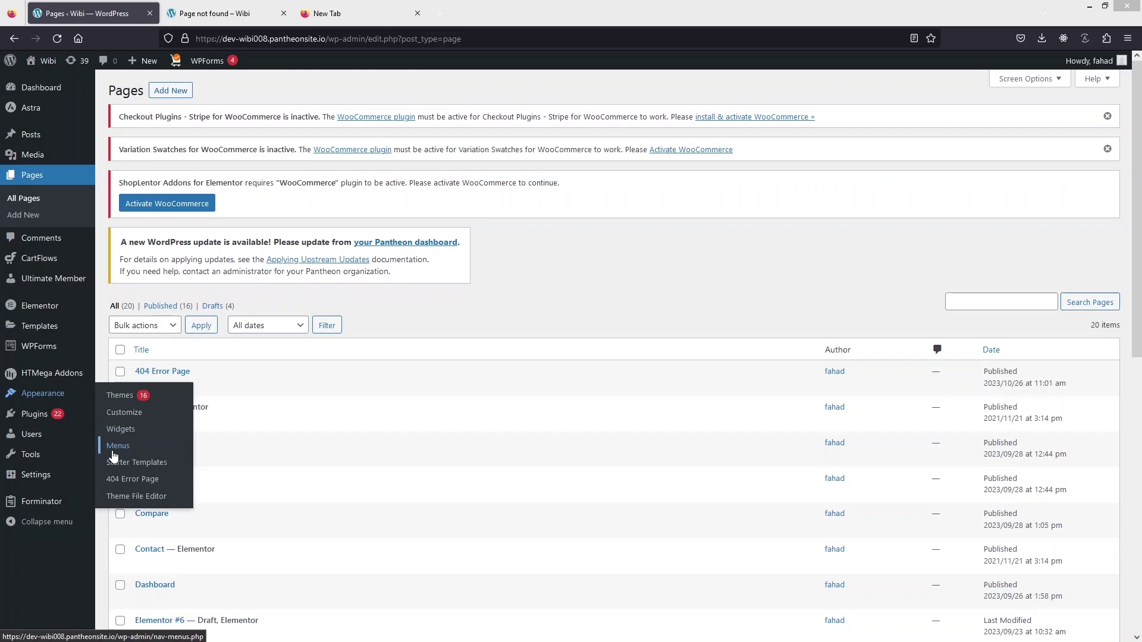
{"action": "left_click", "coordinate": [149, 485]}
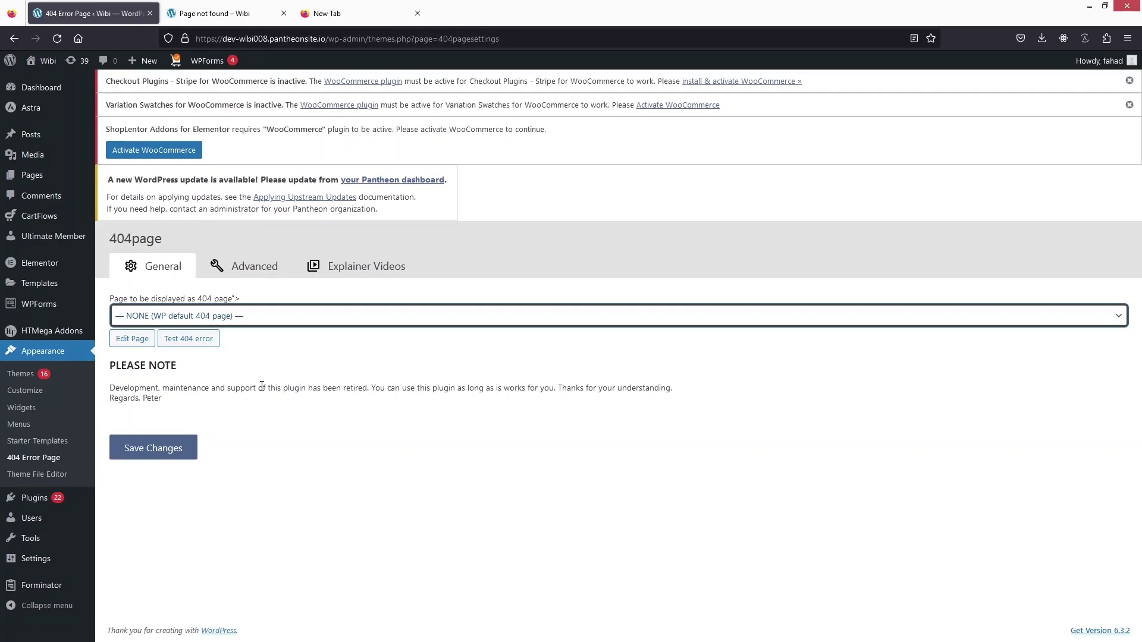
- Review the site's current default 404 page, then return to the 404page settings
{"action": "left_click", "coordinate": [223, 15]}
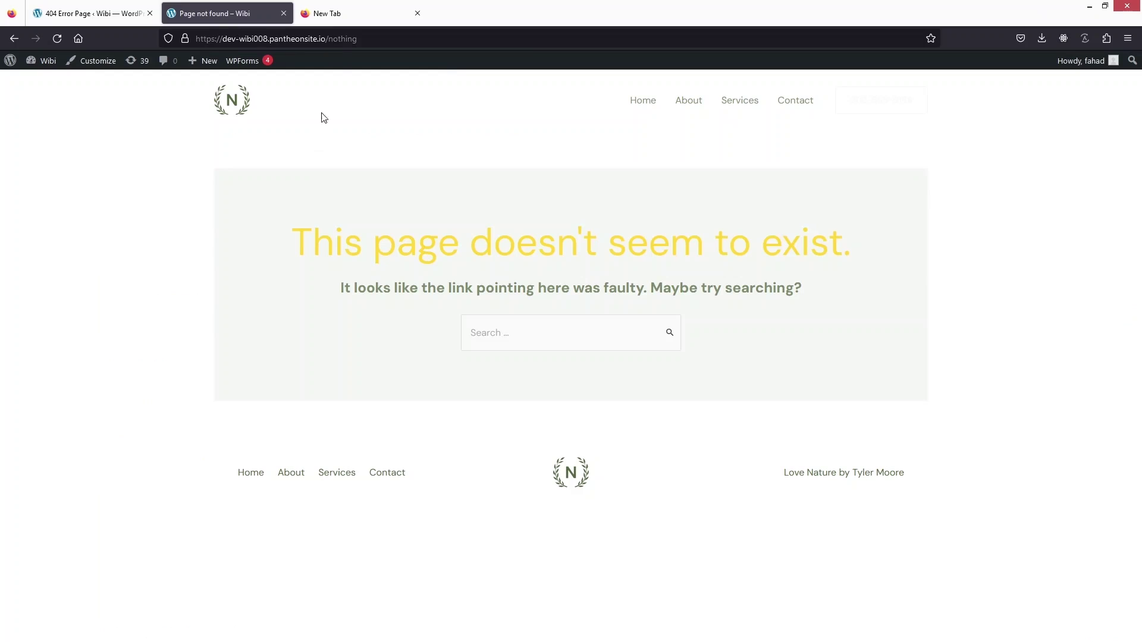
{"action": "left_click_drag", "start_coordinate": [313, 251], "coordinate": [831, 288]}
{"action": "left_click", "coordinate": [834, 288]}
{"action": "key", "text": "ctrl+Page_Up"}
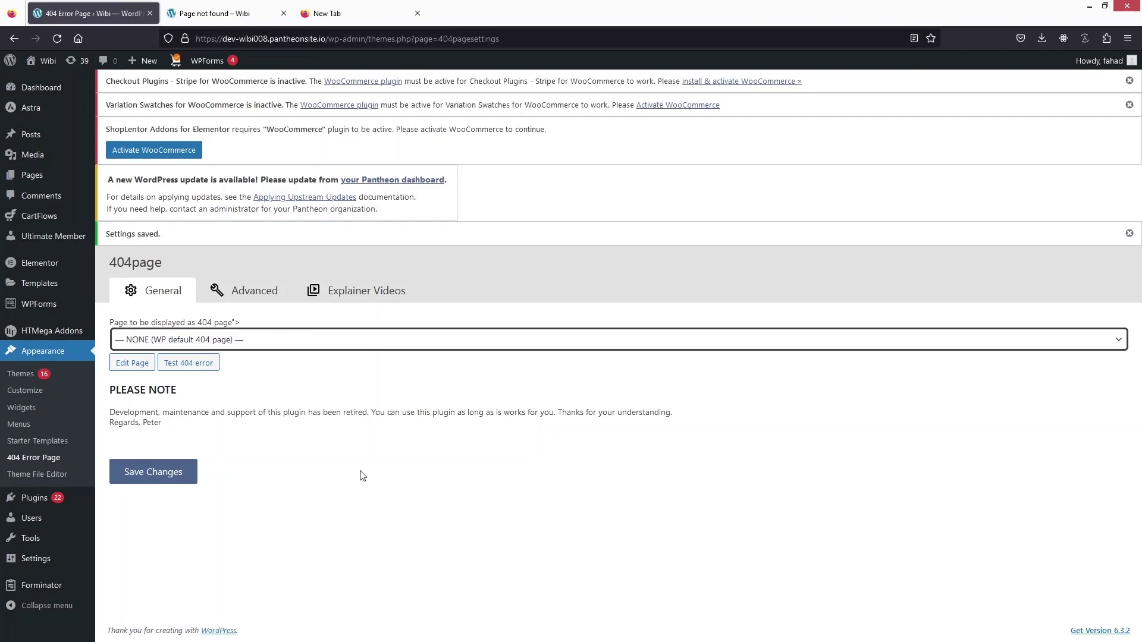
- Choose 404 Error Page as the page displayed for 404 errors and save
{"action": "left_click", "coordinate": [296, 347]}
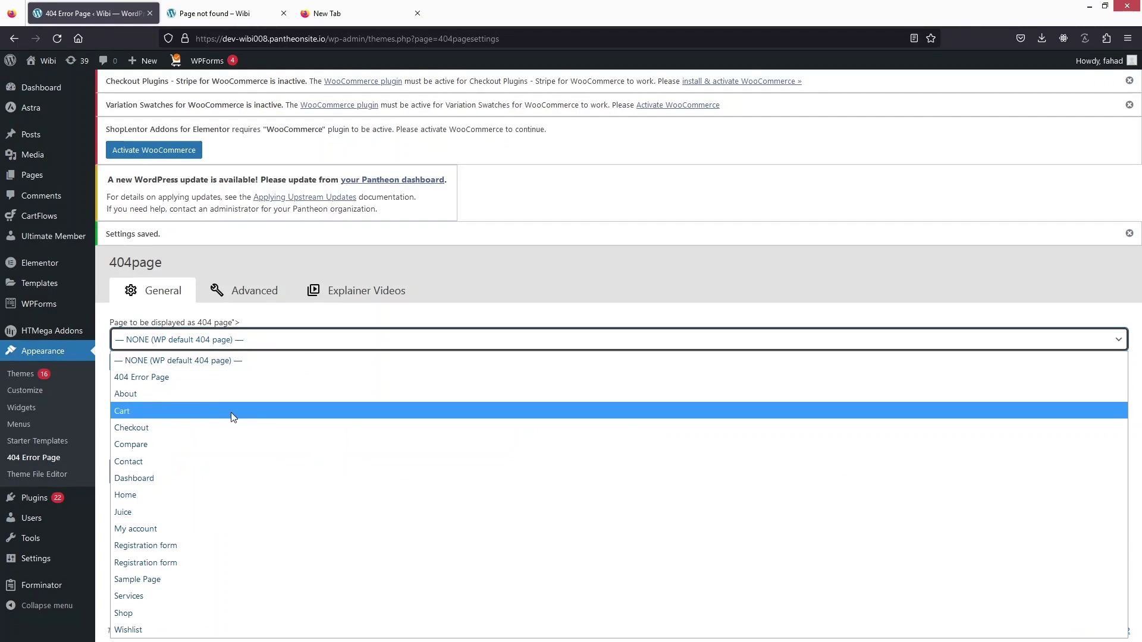
{"action": "left_click", "coordinate": [170, 378]}
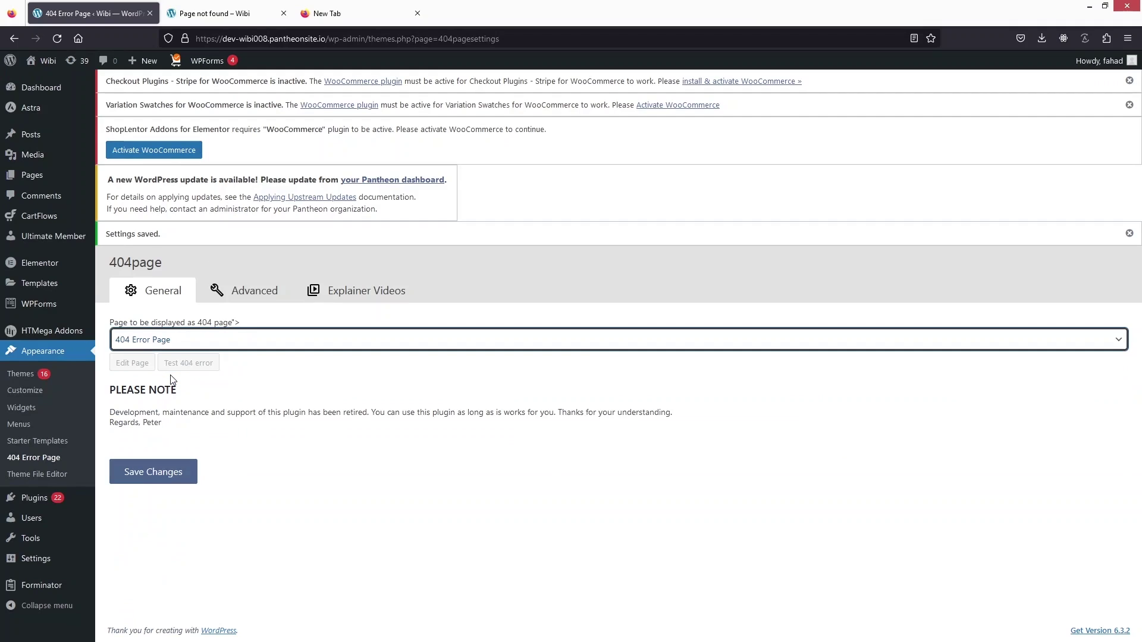
{"action": "left_click", "coordinate": [161, 479]}
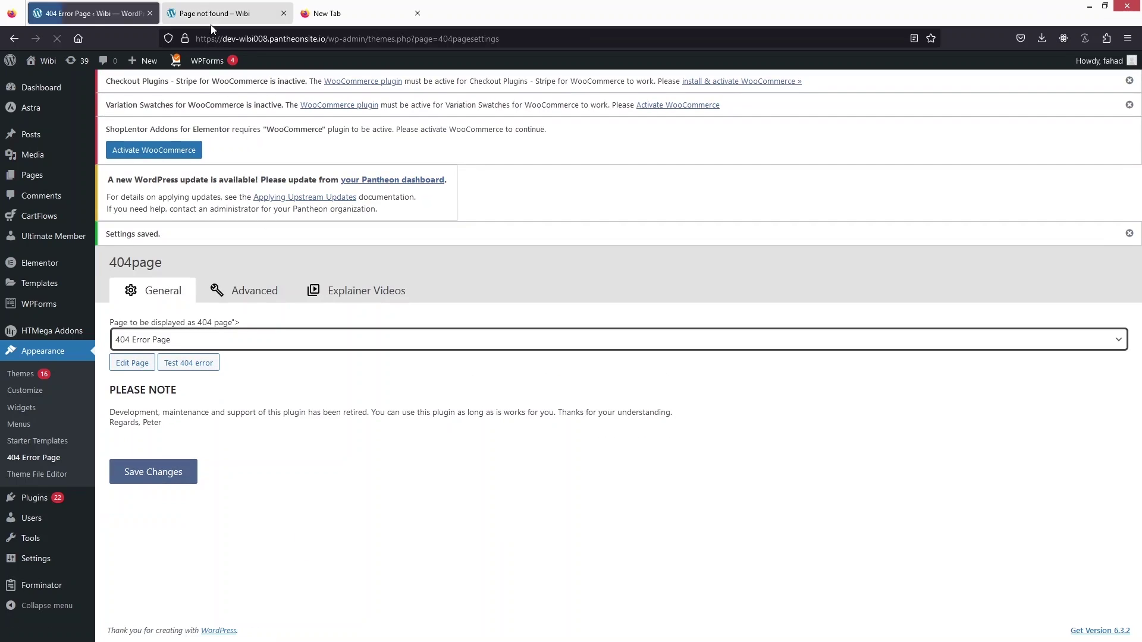
- Reload the /nothing 'Page not found' tab and scroll through the new Oops 404 page
{"action": "left_click", "coordinate": [207, 18]}
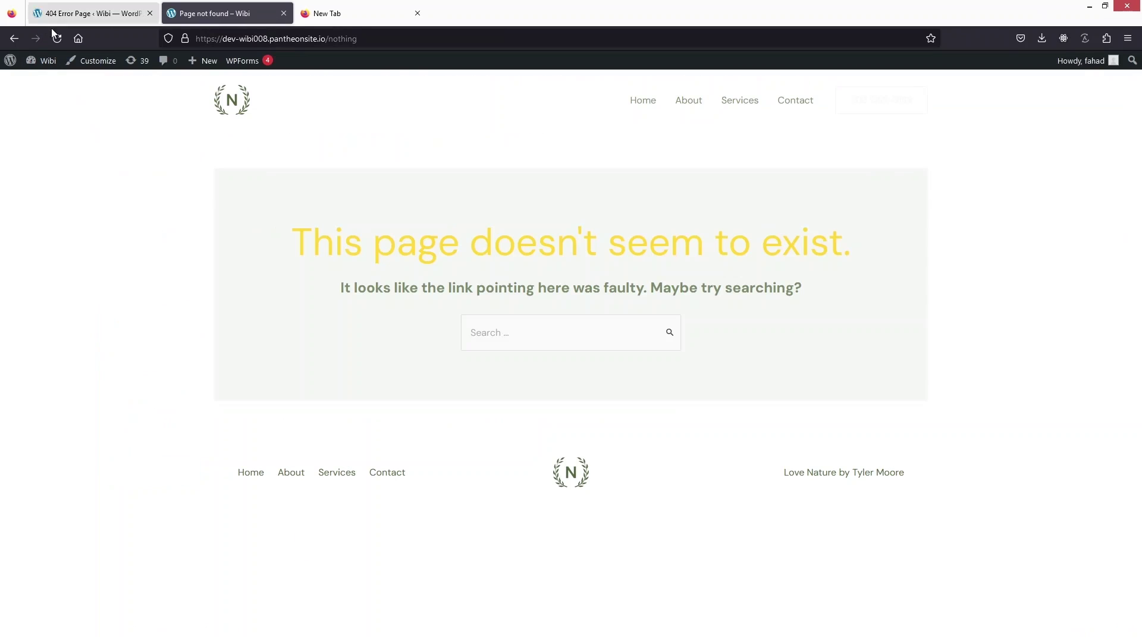
{"action": "left_click", "coordinate": [62, 41]}
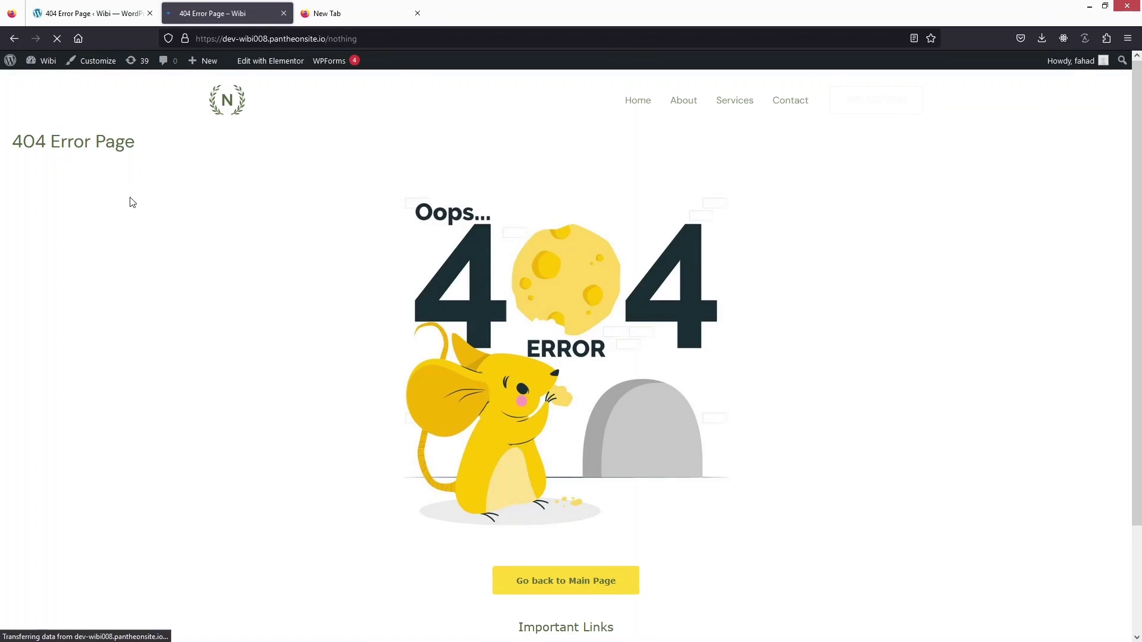
{"action": "scroll", "coordinate": [305, 231], "scroll_direction": "down", "scroll_amount": 2}
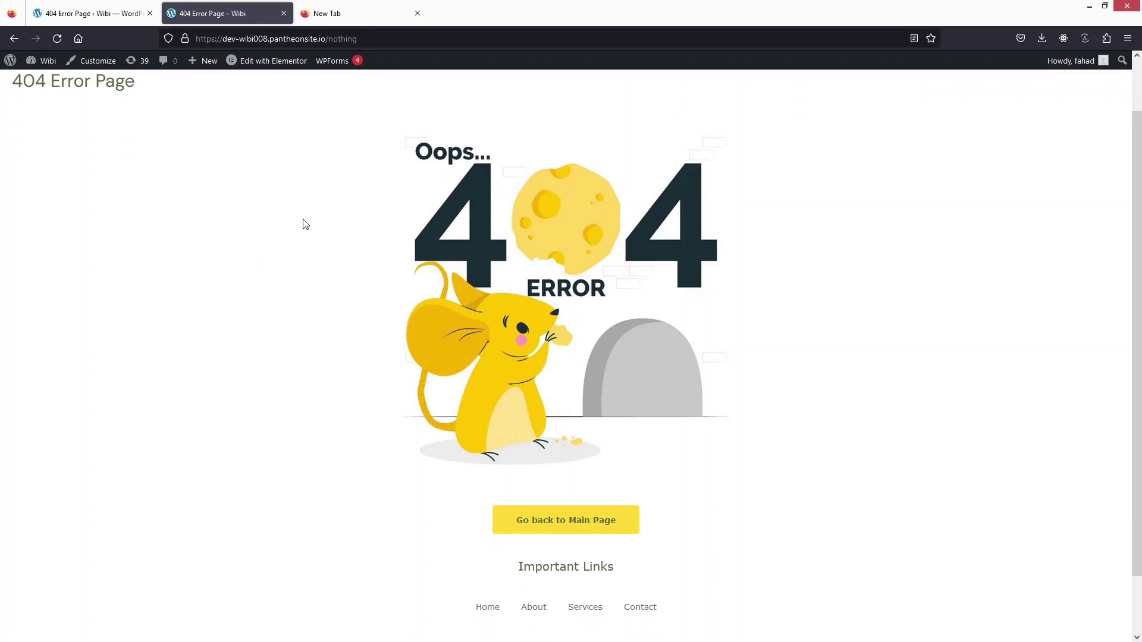
{"action": "scroll", "coordinate": [523, 488], "scroll_direction": "down", "scroll_amount": 2}
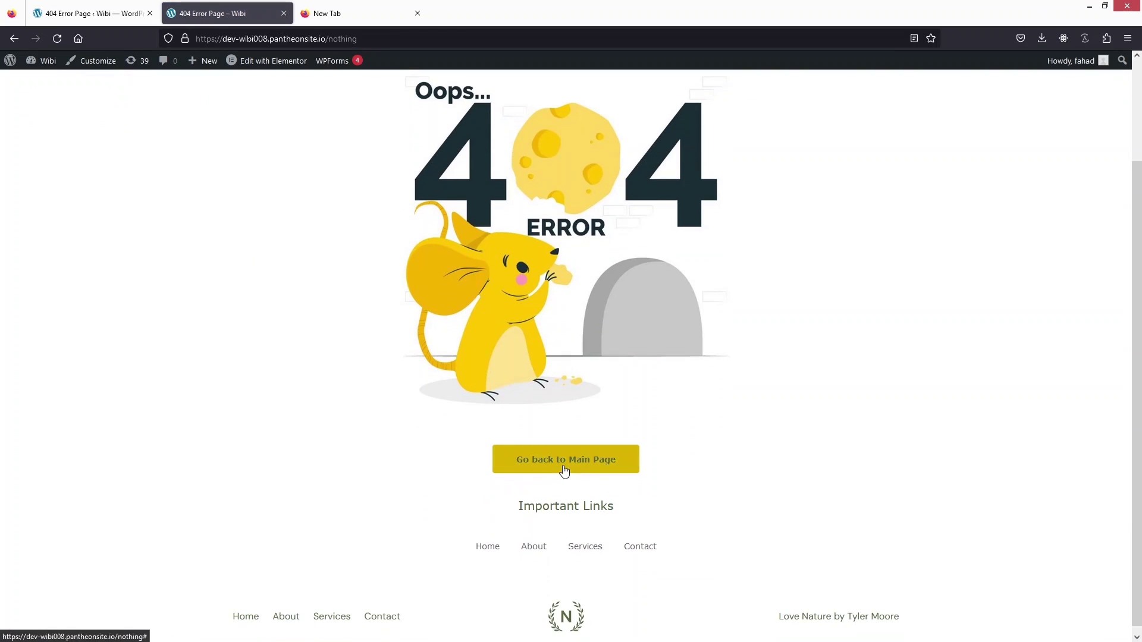
{"action": "scroll", "coordinate": [458, 489], "scroll_direction": "down", "scroll_amount": 1}
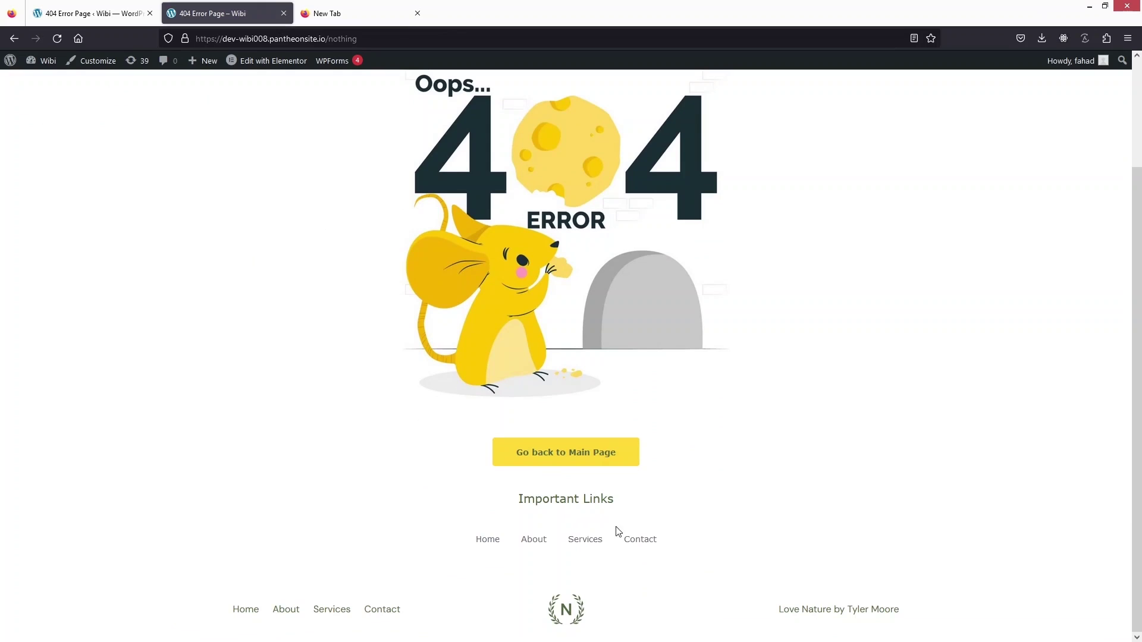